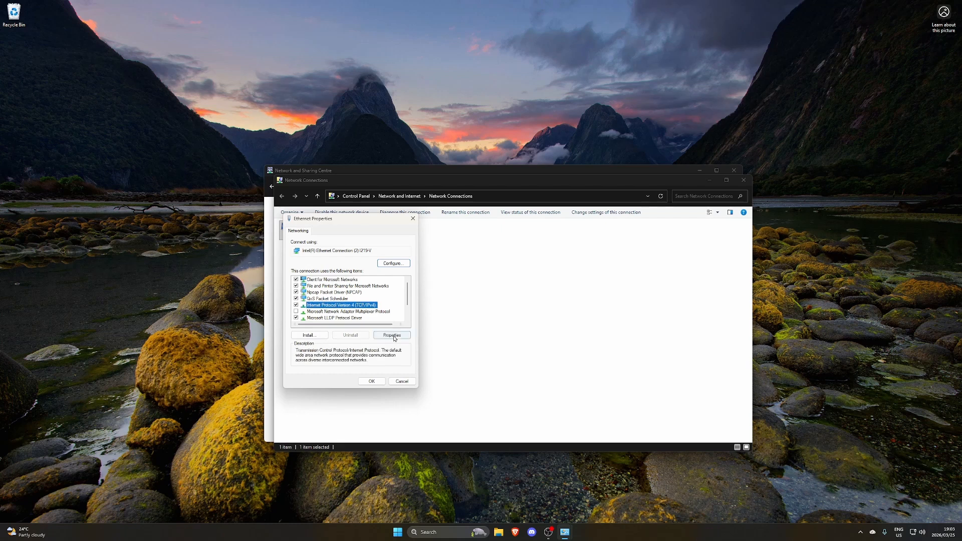
- Give the Ethernet adapter a static IPv4 address in the 192.168.1.x range with subnet mask 255.255.255.0, and close the network settings
left_click(391, 334)
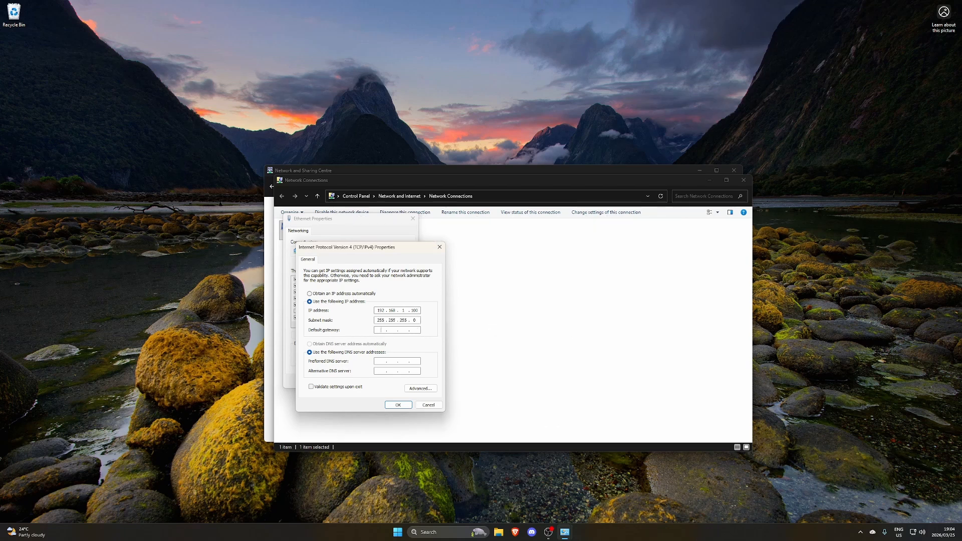
type("192 . 168 . 1 . 200")
left_click(398, 405)
left_click(371, 382)
left_click(743, 180)
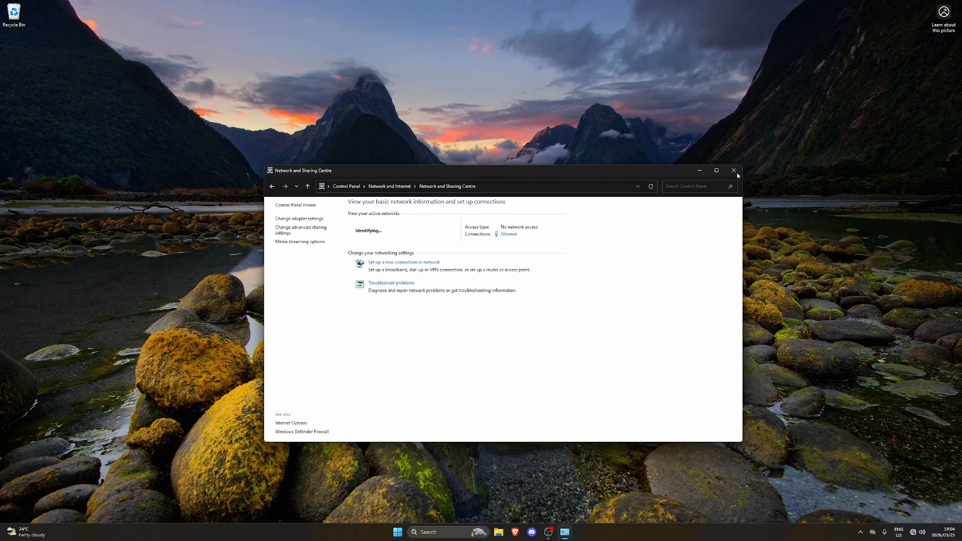
left_click(733, 170)
left_click(523, 532)
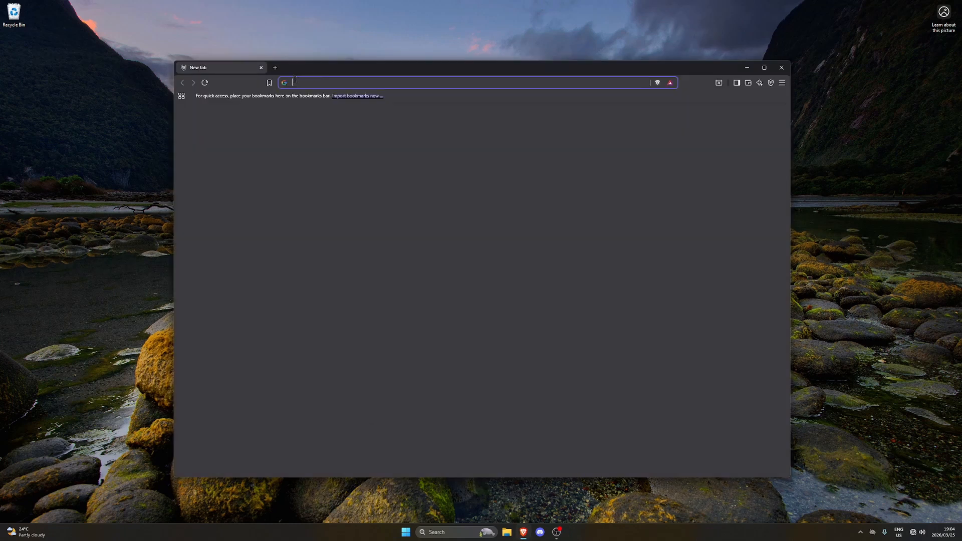
type("http")
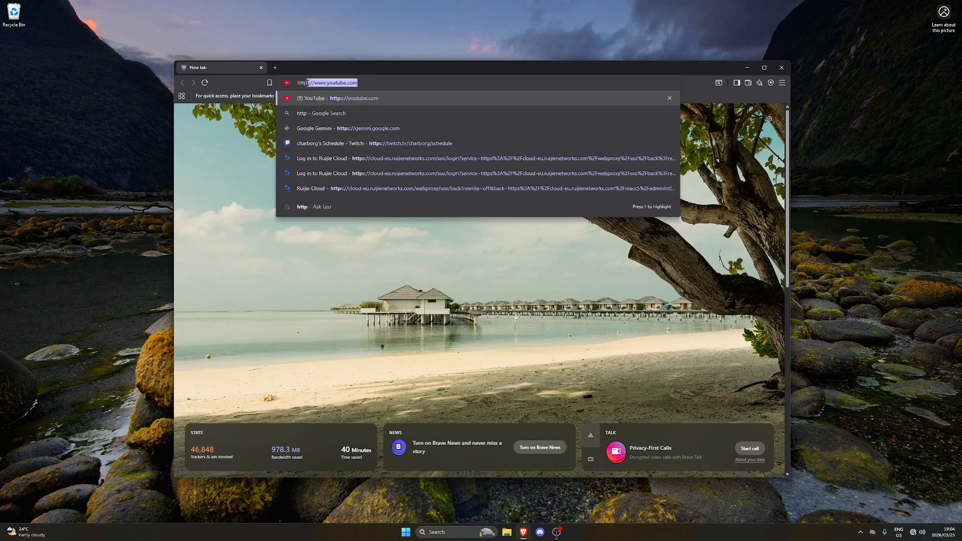
type("s://192.168.1")
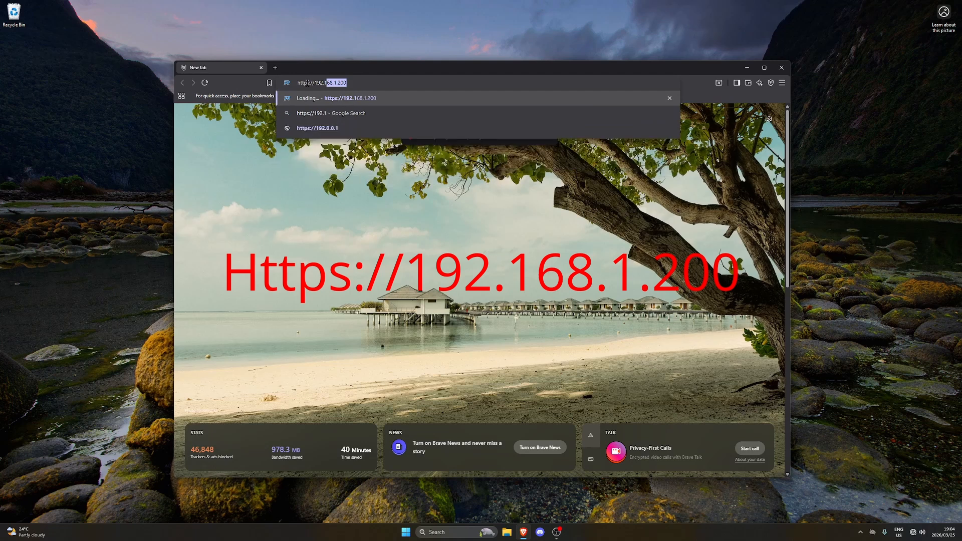
type(".200")
key("Return")
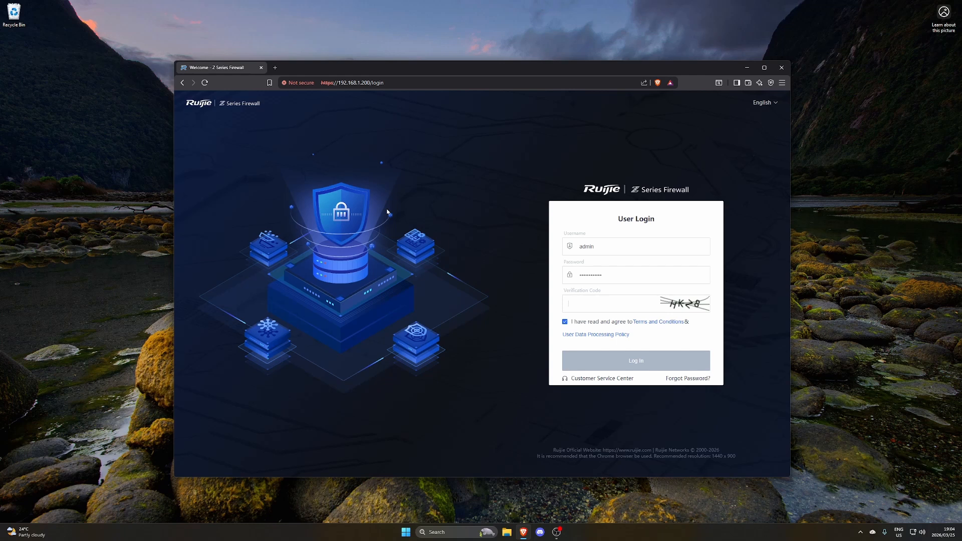
- Enter the verification code, log in to the firewall, and open the Quick Onboarding wizard
type("HKZ8")
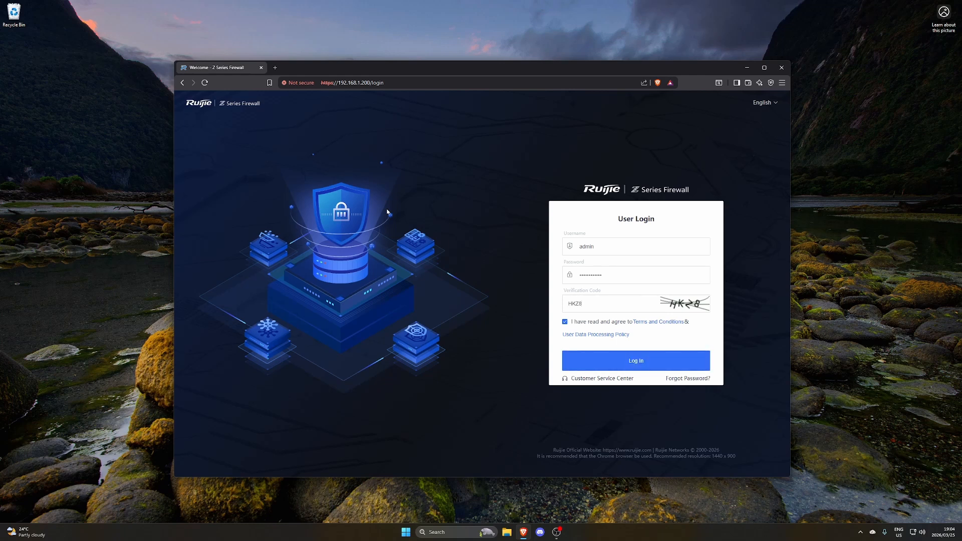
left_click(612, 357)
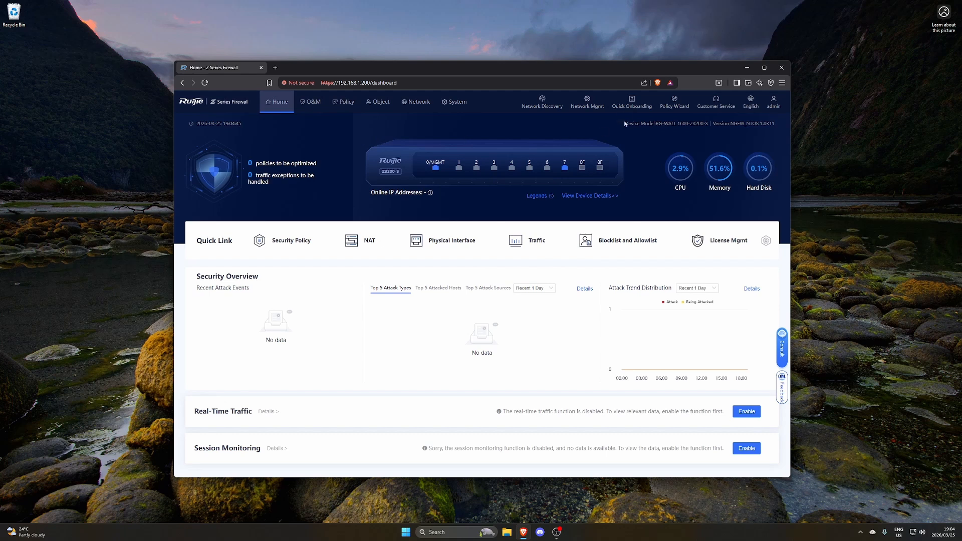
left_click(630, 104)
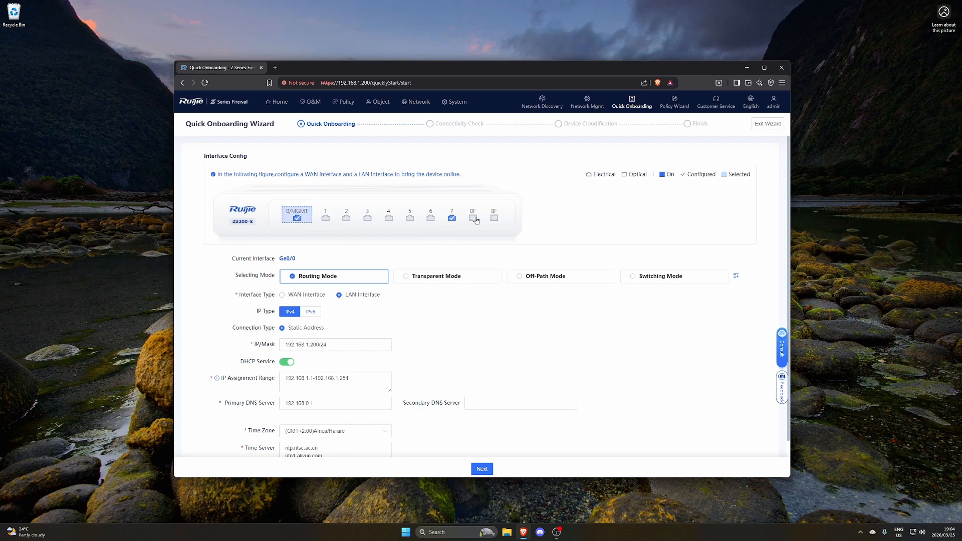
- Examine the 0/MGMT port's LAN settings, including its IP/Mask and DHCP IP assignment range
mouse_move(298, 216)
scroll(283, 332, "down", 1)
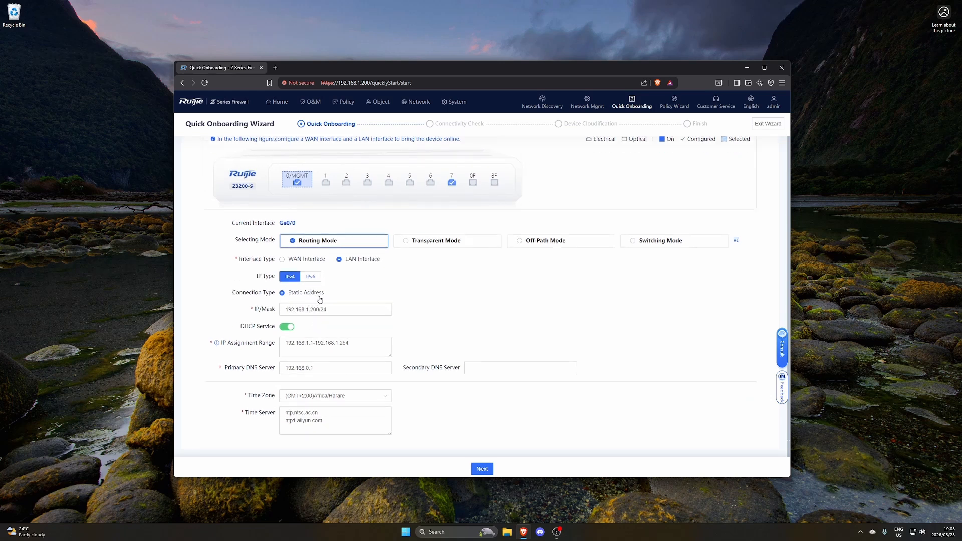
mouse_move(296, 179)
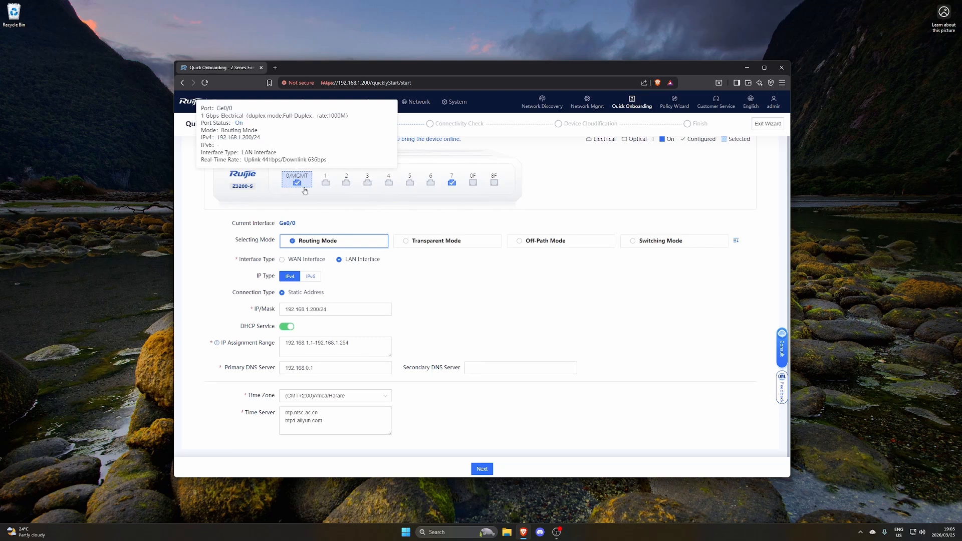
left_click_drag(319, 311, 285, 311)
left_click(331, 311)
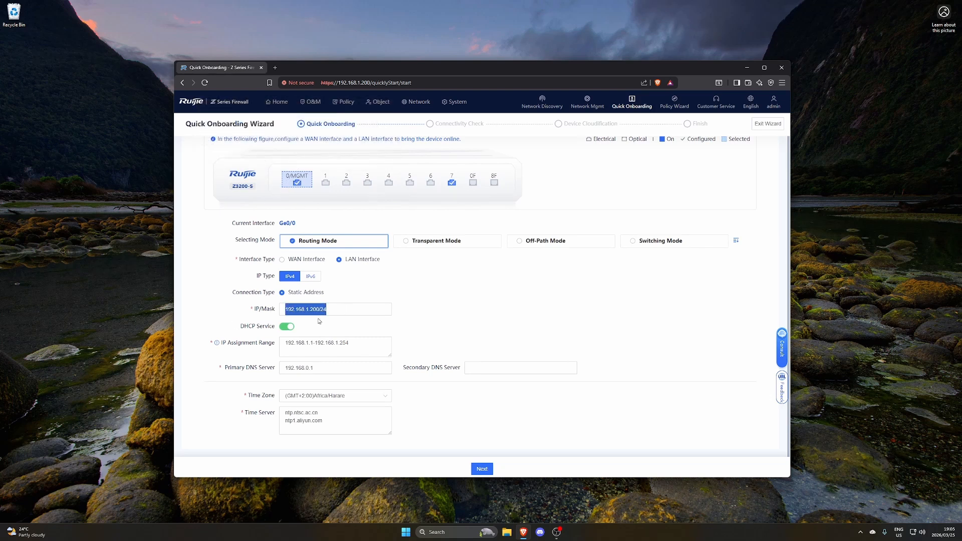
left_click(432, 307)
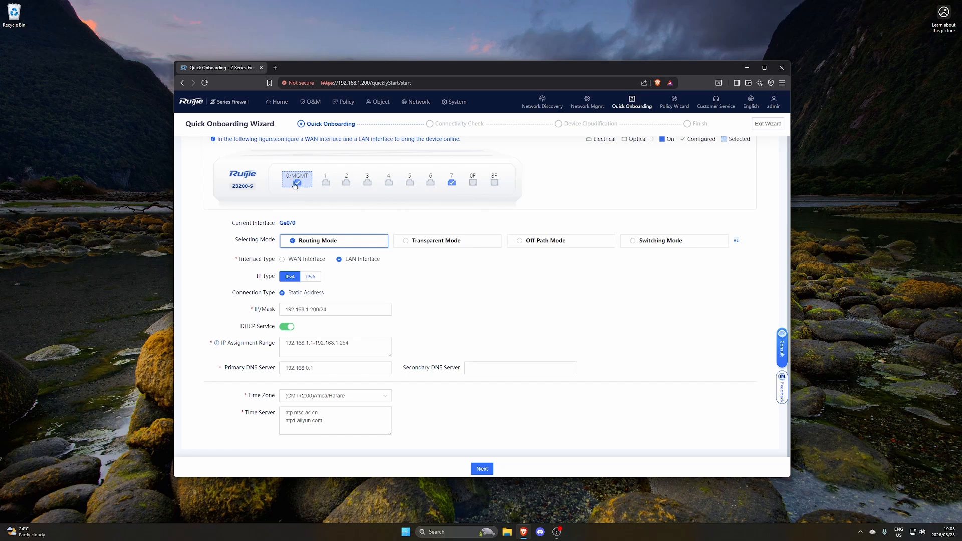
mouse_move(293, 181)
left_click_drag(348, 343, 282, 341)
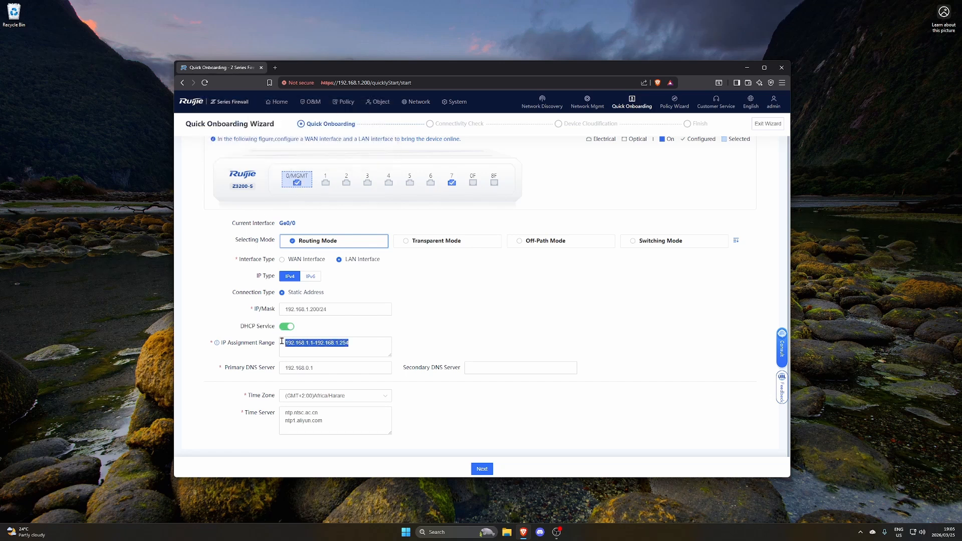
left_click(370, 346)
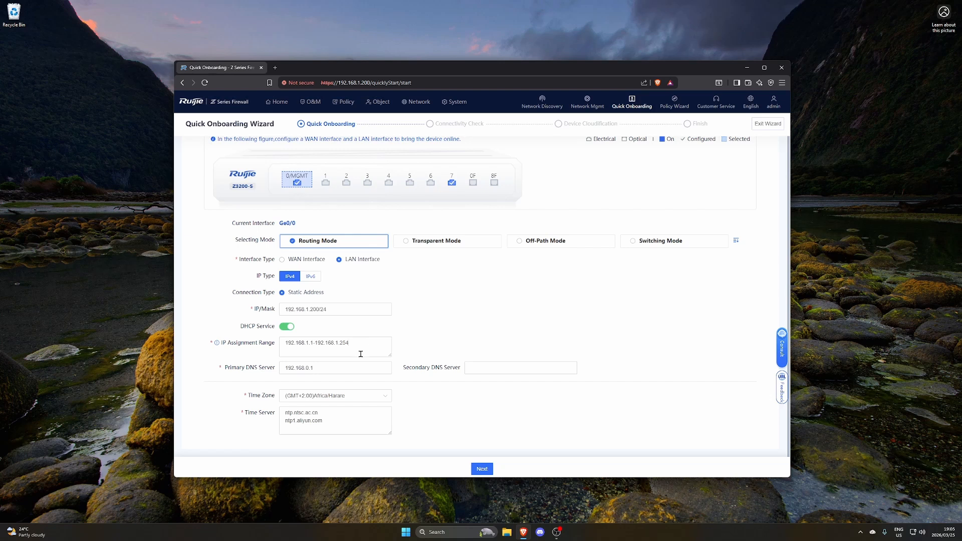
- Set the primary DNS server for the 0/MGMT LAN interface to 8.8.8.8
left_click_drag(334, 368, 282, 366)
type("8.8")
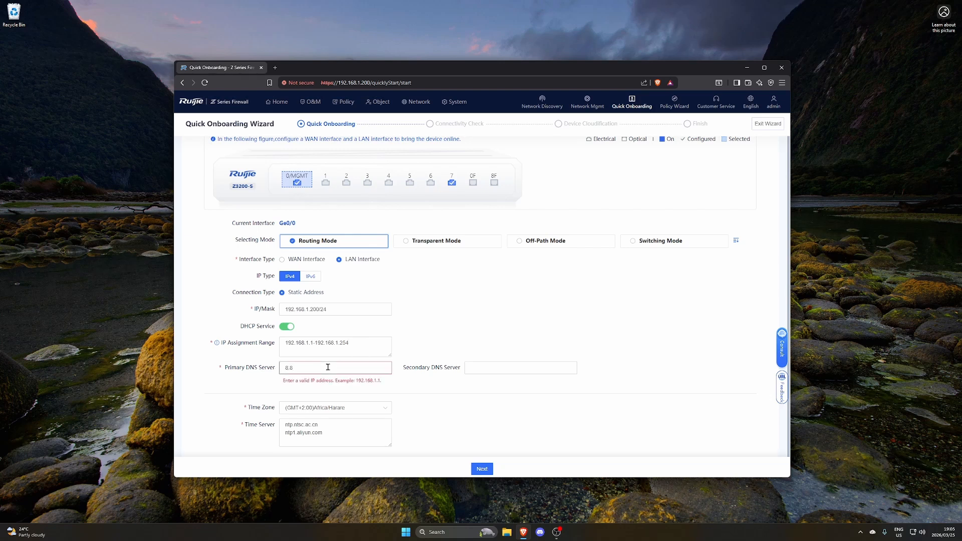
type(".8.8")
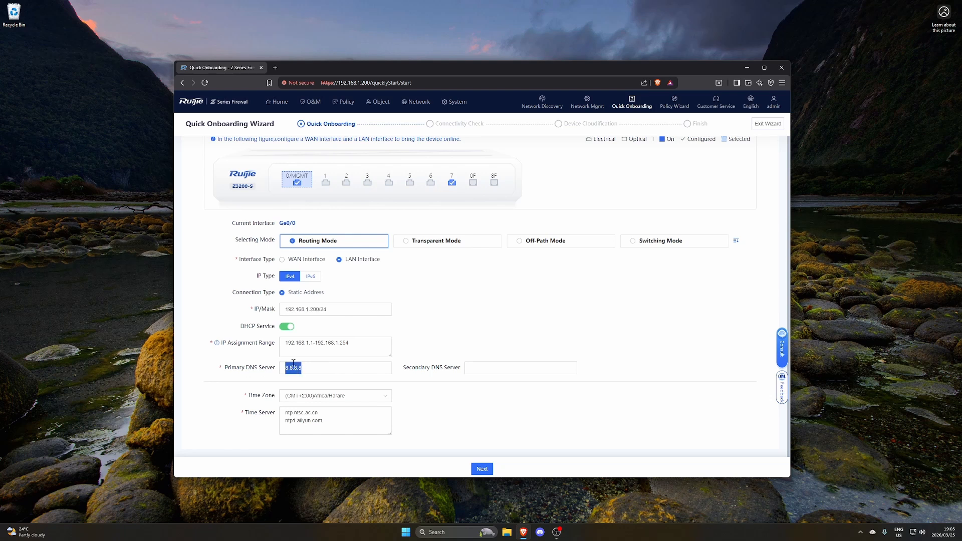
left_click(313, 385)
- Select port 7 as the WAN interface, compare its connection types, choose DHCP, and continue to the connectivity check
mouse_move(452, 186)
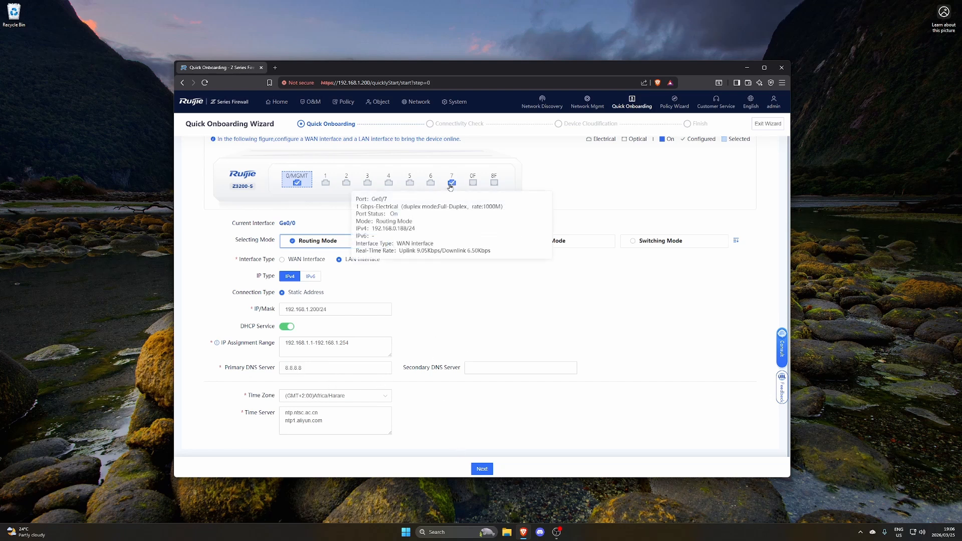
left_click(451, 183)
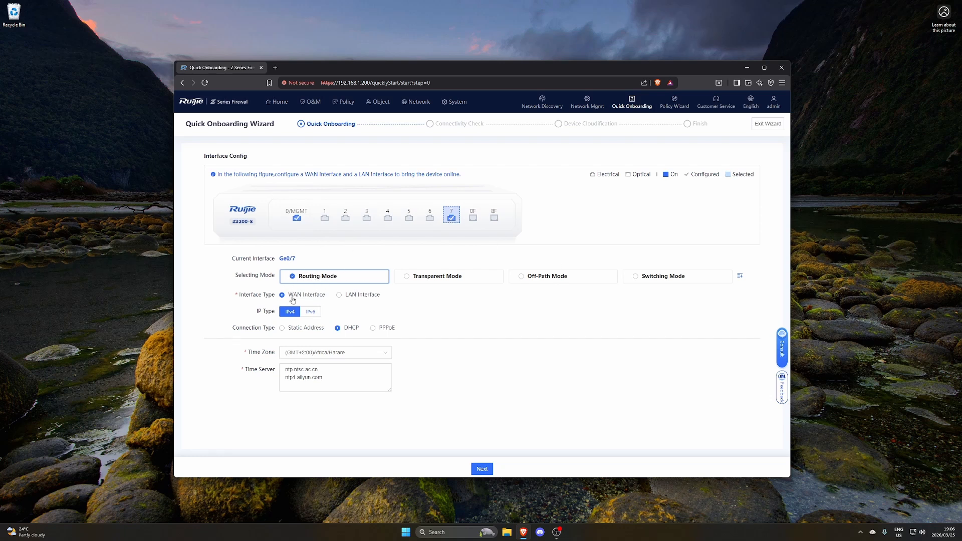
left_click(283, 329)
left_click(339, 329)
left_click(372, 328)
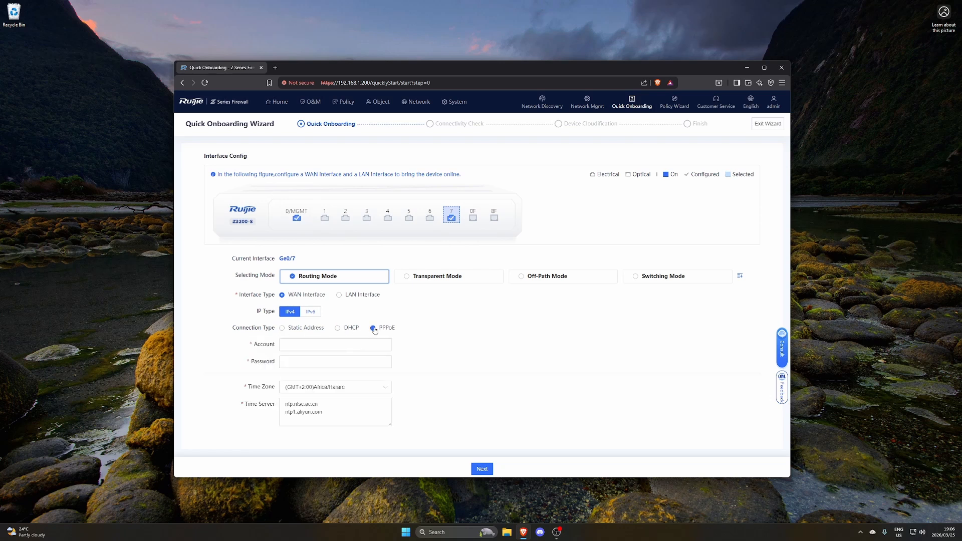
left_click(338, 328)
left_click(297, 332)
left_click(343, 333)
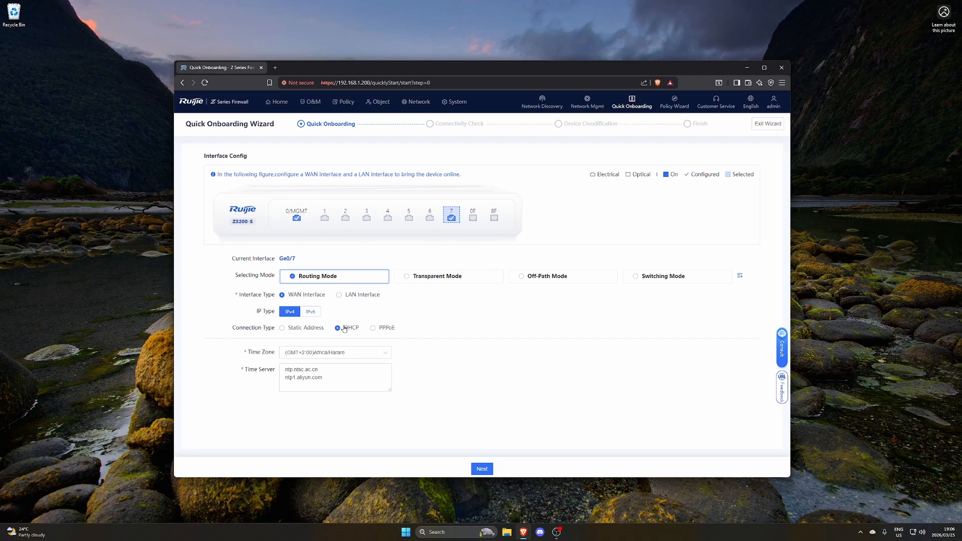
left_click(479, 469)
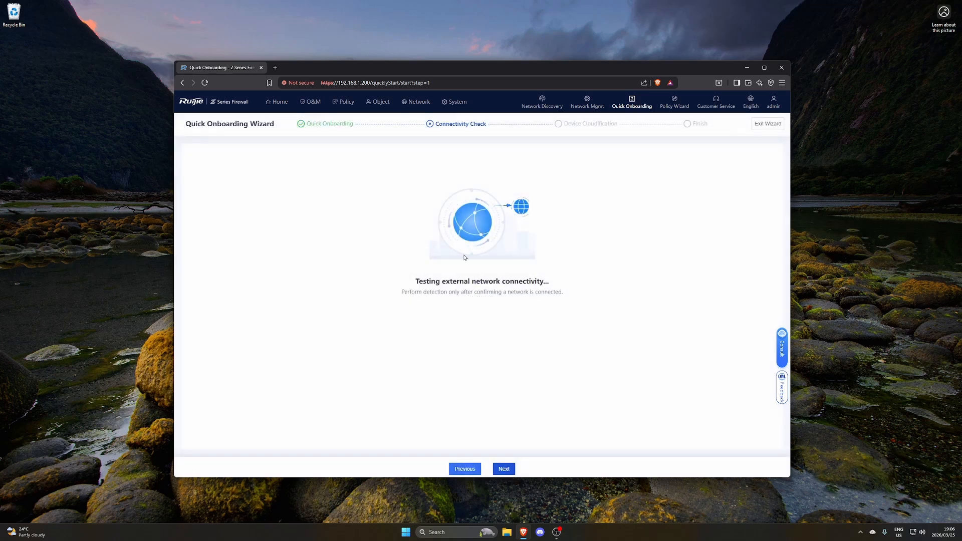
- Review the external network connectivity test result and proceed to the Device Cloudification stage
double_click(417, 281)
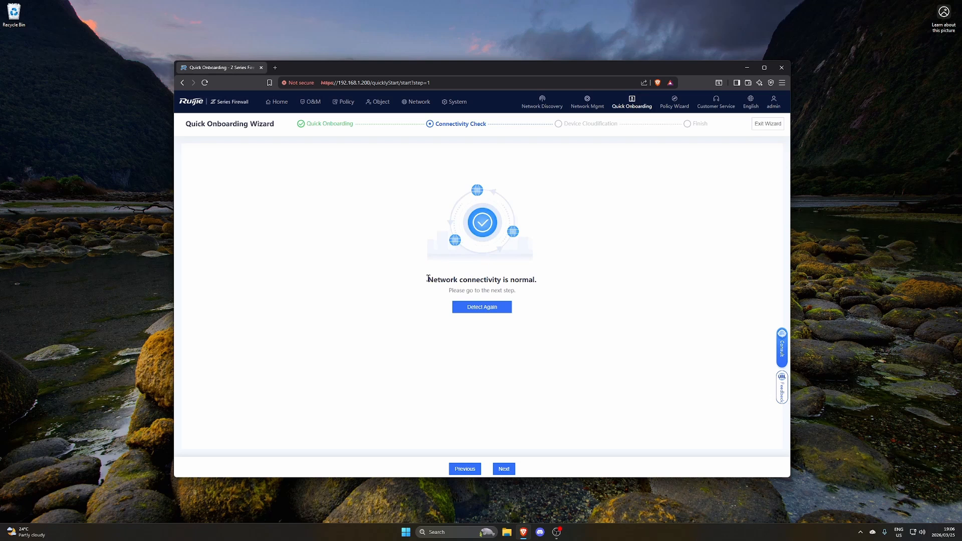
left_click_drag(427, 278, 544, 285)
left_click(546, 289)
left_click_drag(428, 278, 535, 283)
left_click(557, 294)
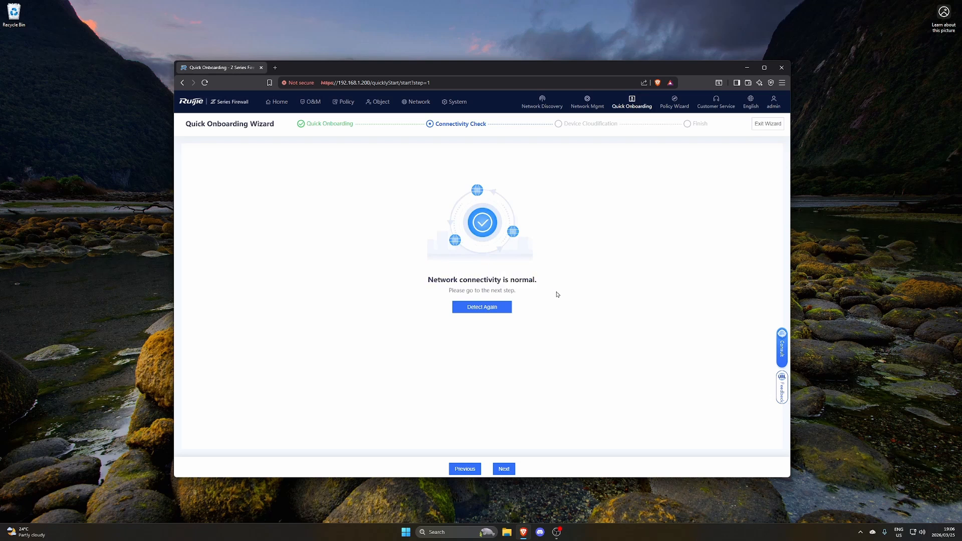
left_click(503, 469)
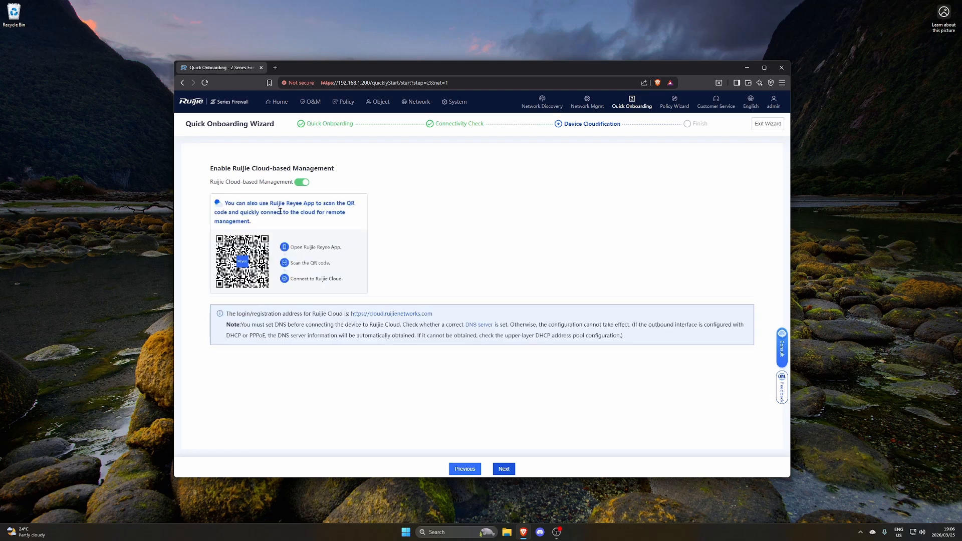
- Review the Ruijie Reyee App and DNS notes, leave Ruijie cloud-based management enabled, and proceed to the final stage
left_click_drag(269, 203, 322, 203)
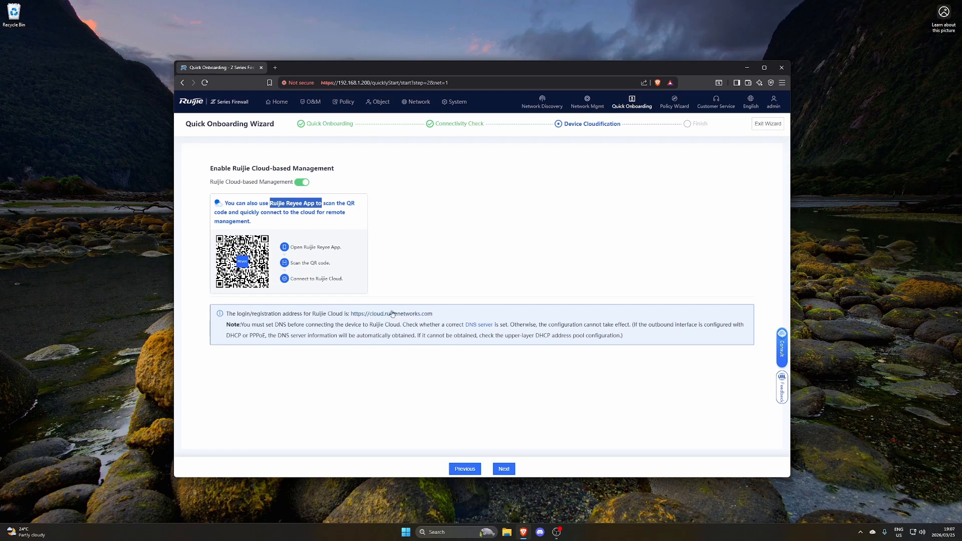
left_click_drag(241, 325, 286, 324)
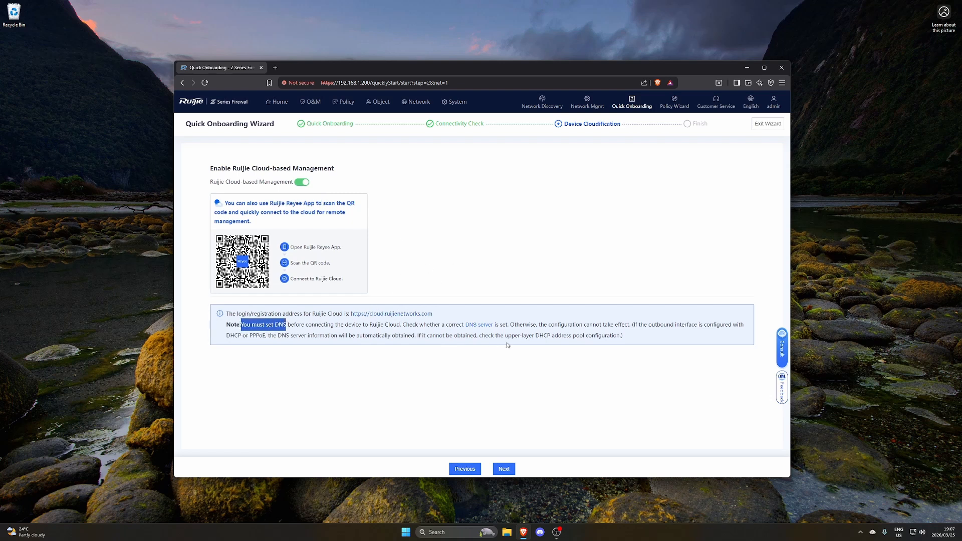
left_click(503, 469)
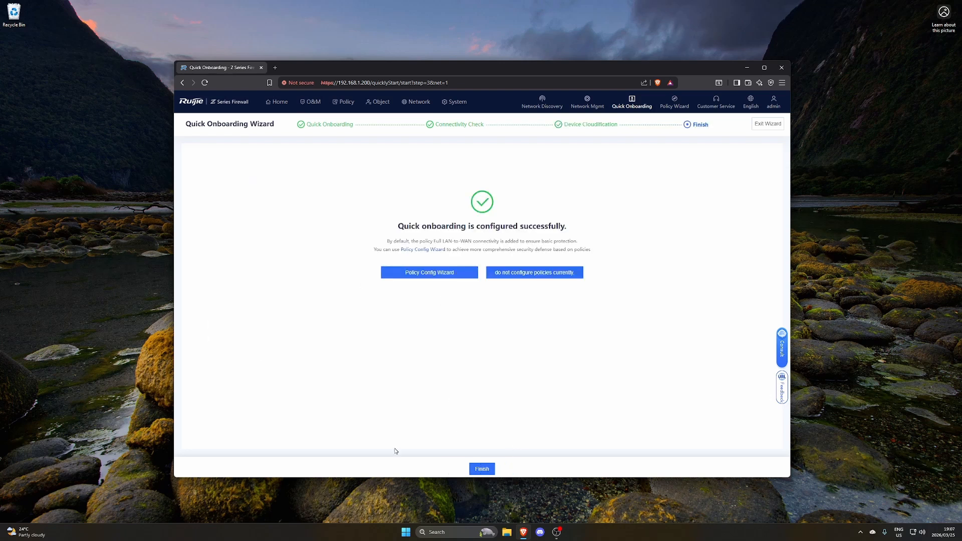
- Review the onboarding summary and default LAN-to-WAN policy note, and leave the wizard without configuring policies
left_click_drag(400, 225, 594, 225)
left_click(553, 227)
left_click_drag(387, 241, 580, 241)
left_click(594, 241)
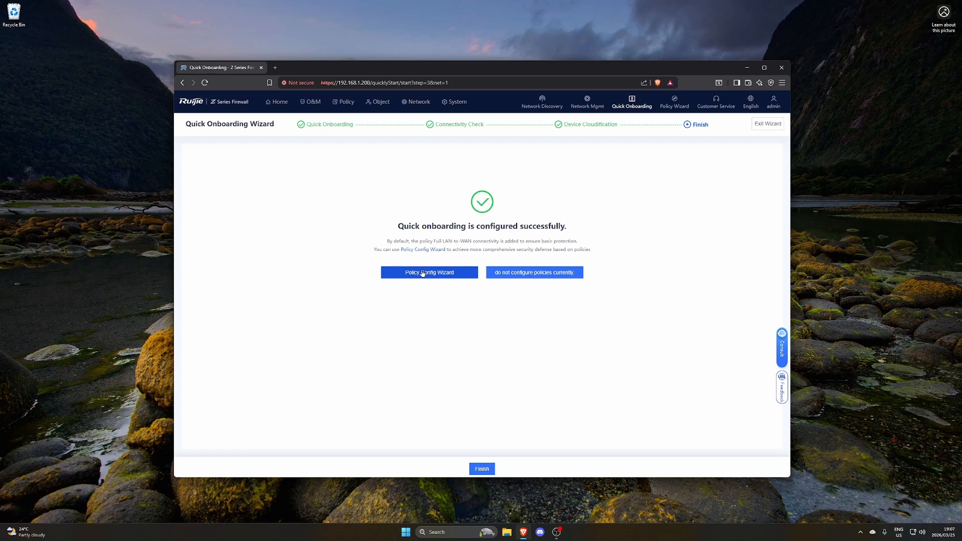
left_click(520, 279)
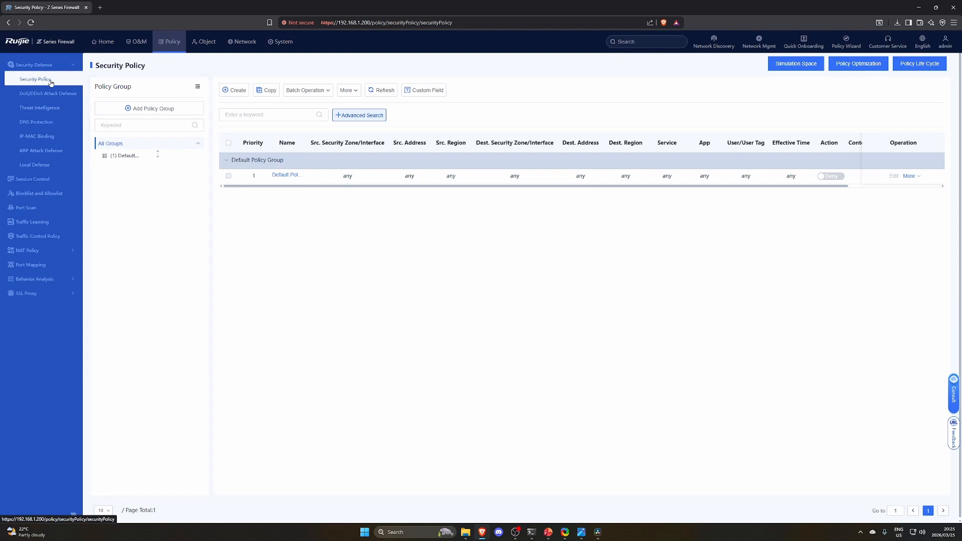
- Start a new security policy from the Security Policy list, creating it directly instead of in the simulation space
mouse_move(273, 187)
left_mouse_down()
mouse_move(396, 192)
mouse_move(266, 191)
left_mouse_up()
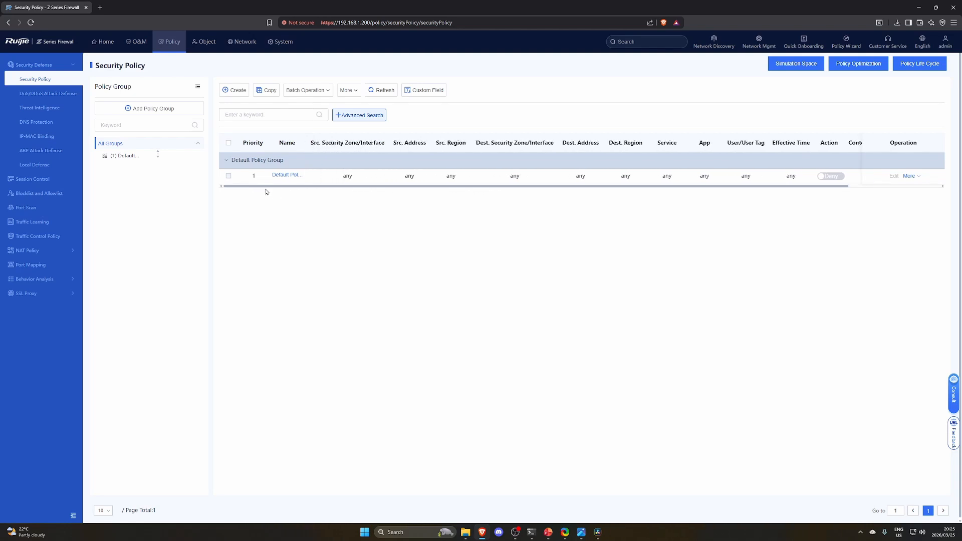
left_click(229, 92)
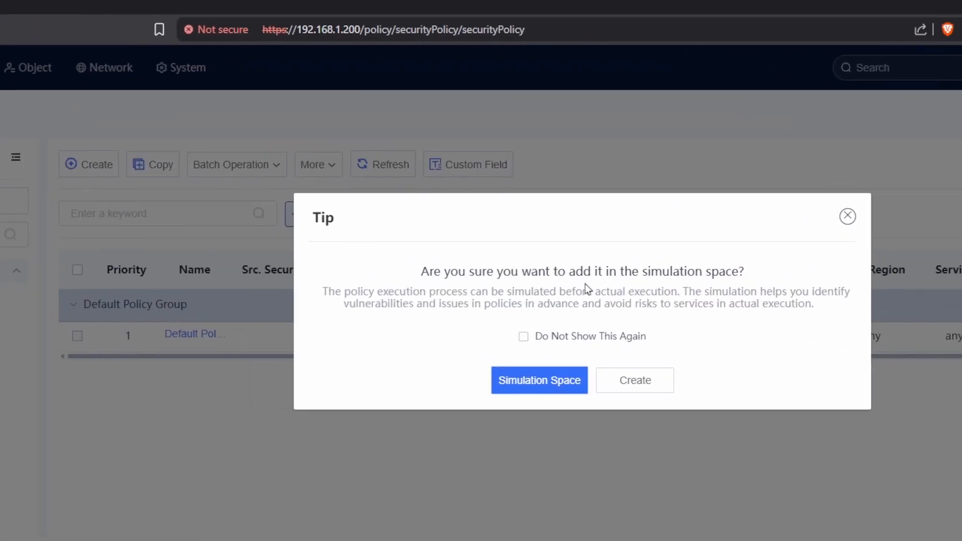
left_click_drag(639, 271, 746, 273)
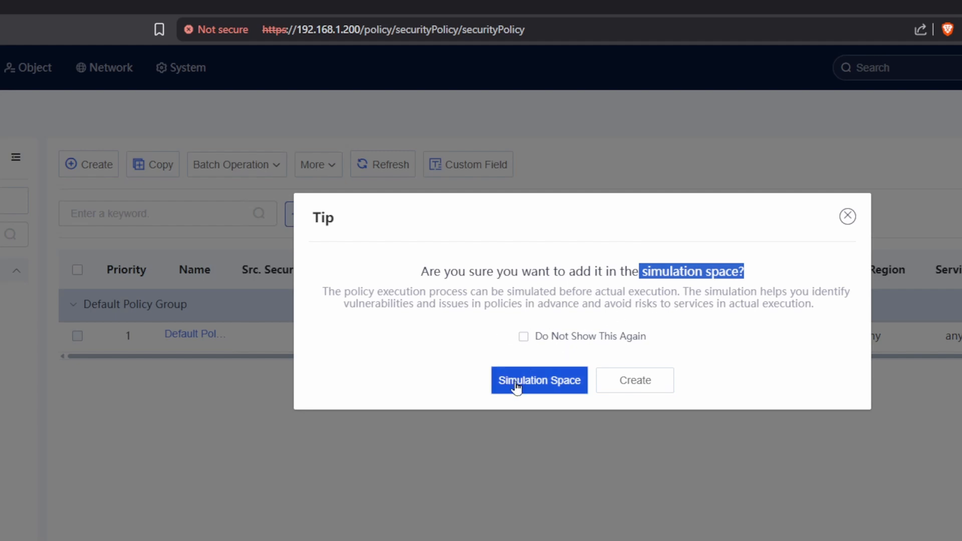
left_click(615, 382)
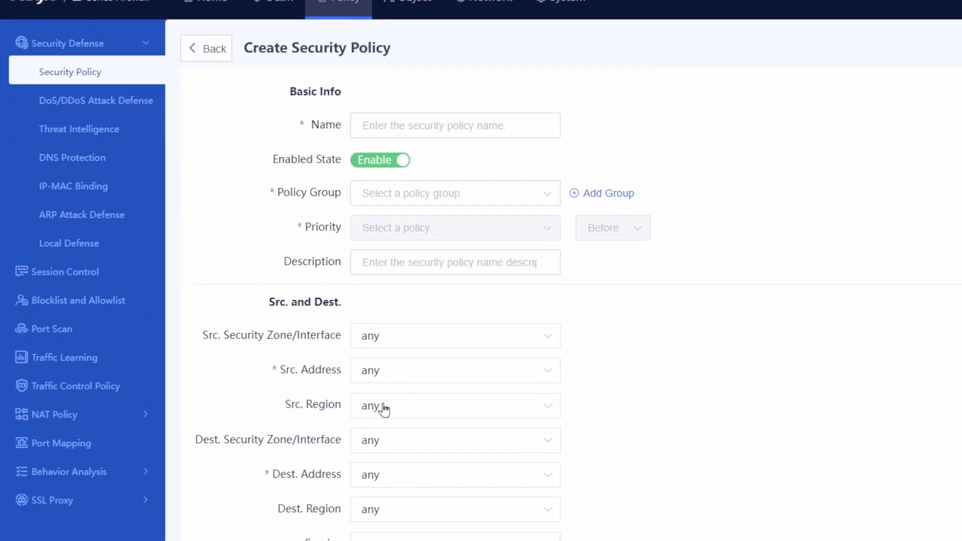
- Name the security policy LAN_TO_WAN and assign it to Default Policy Group
left_click(397, 118)
type("LAN_")
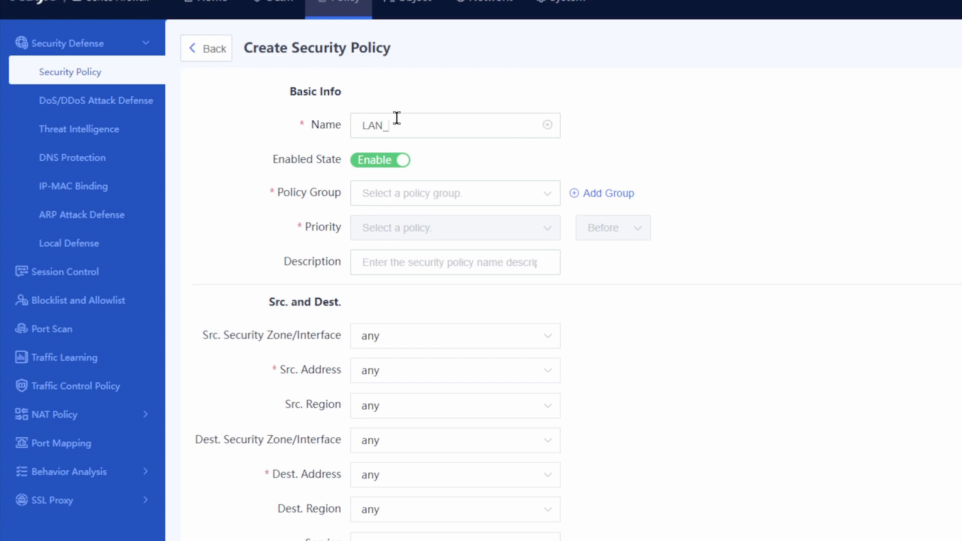
type("TO_WAN")
left_click(370, 193)
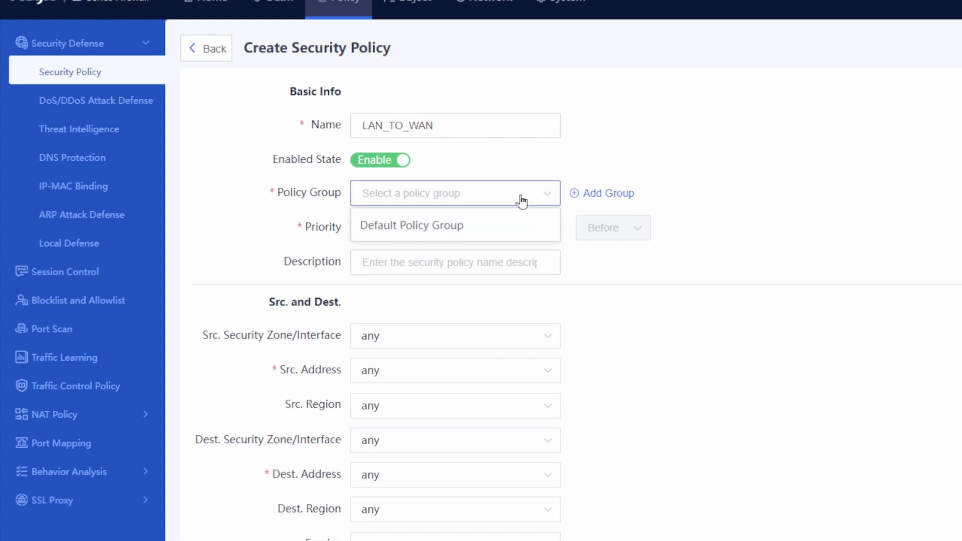
left_click(437, 227)
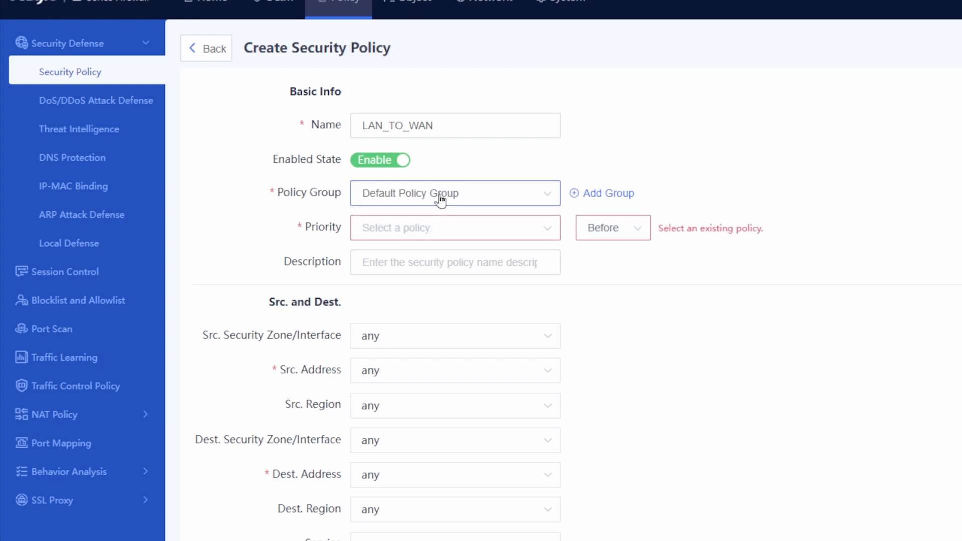
- Set the policy's priority to Before the Default Policy and leave the description blank
left_click(374, 228)
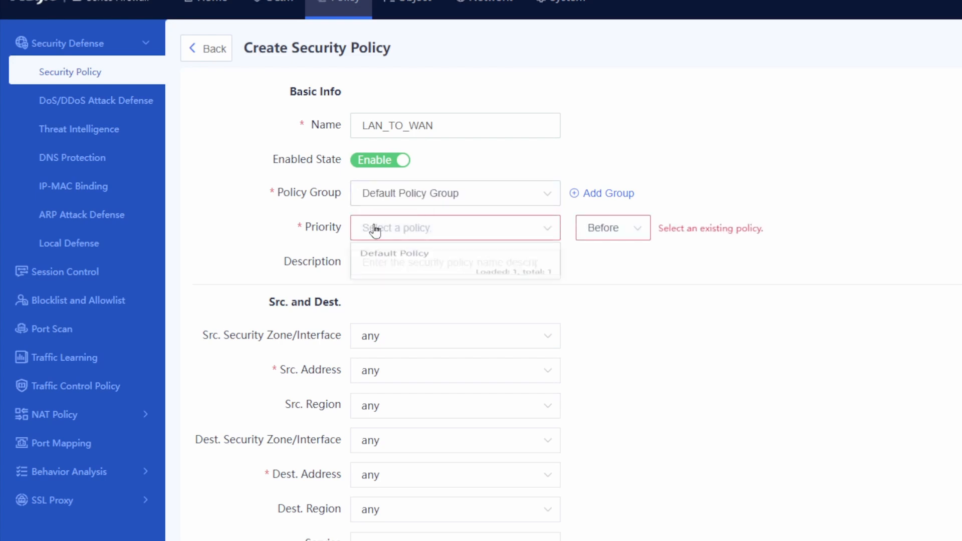
left_click(395, 260)
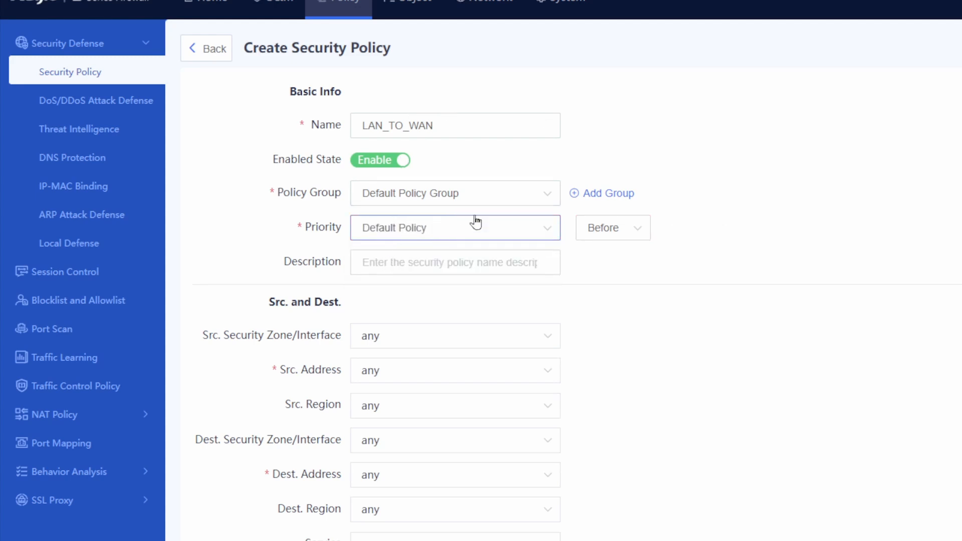
left_click(602, 229)
left_click(609, 239)
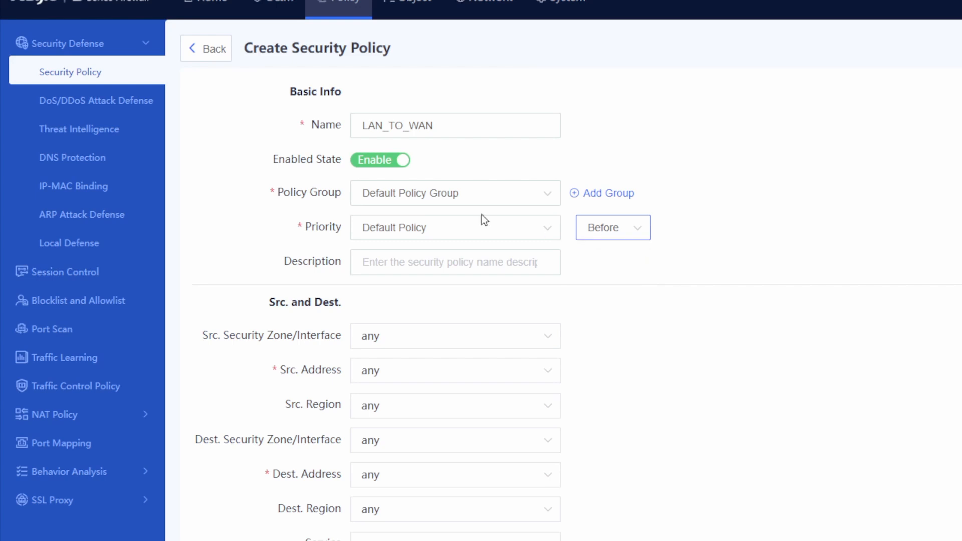
left_click(454, 226)
left_click(386, 265)
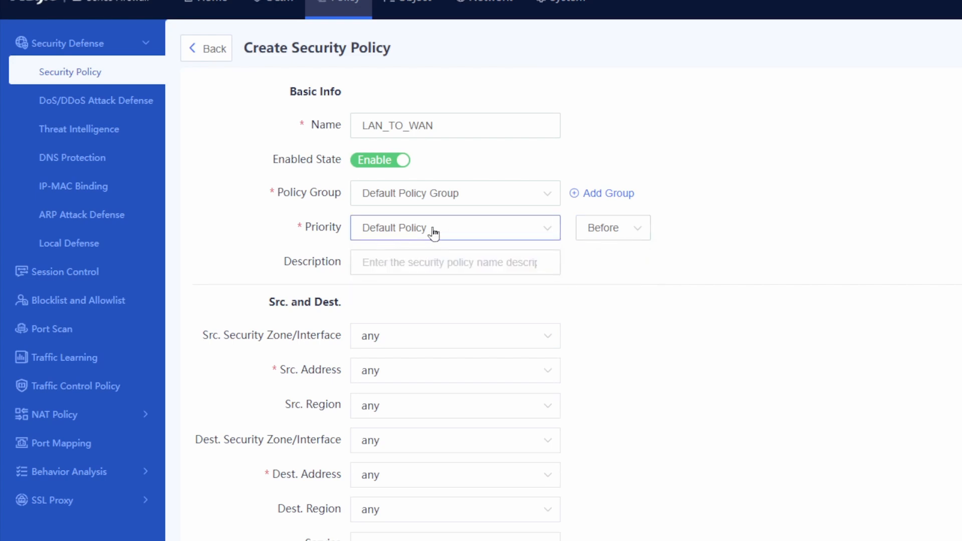
left_click(384, 258)
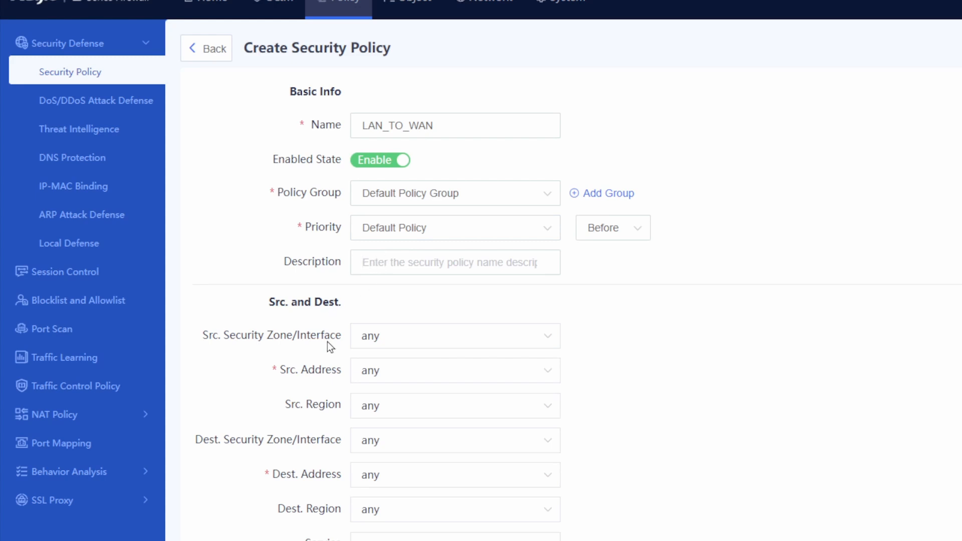
- Set the source security zone to trust and open the source address selection
left_click(368, 340)
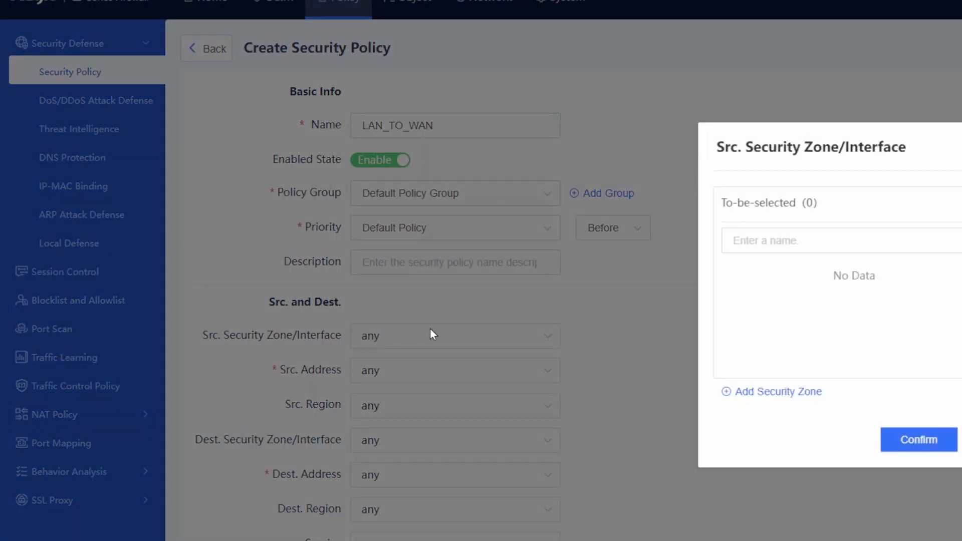
left_click(745, 283)
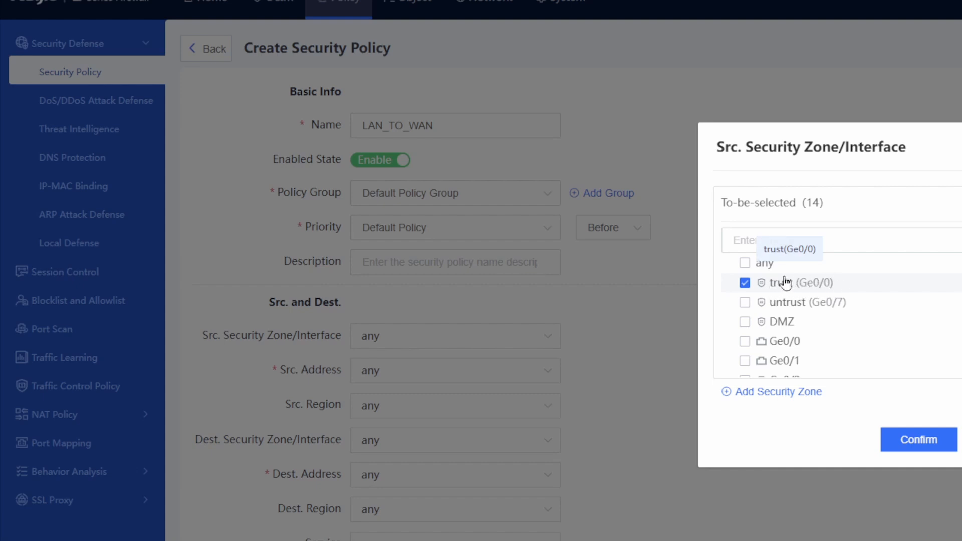
left_click(905, 440)
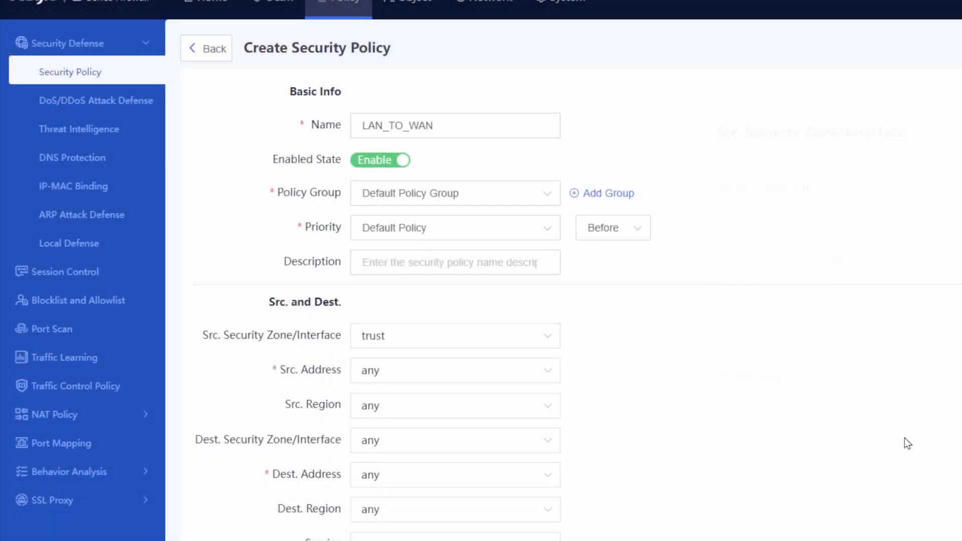
left_click(394, 376)
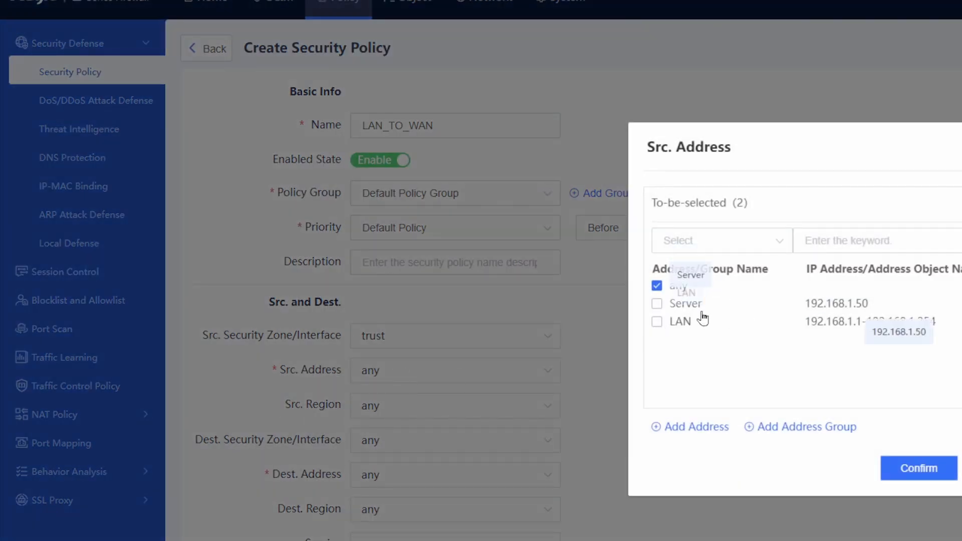
left_click(684, 426)
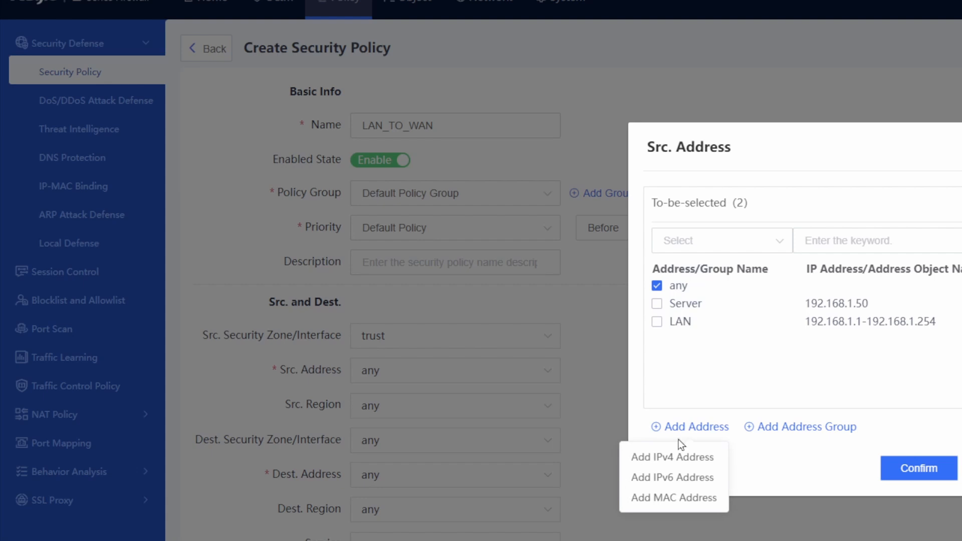
left_click(668, 454)
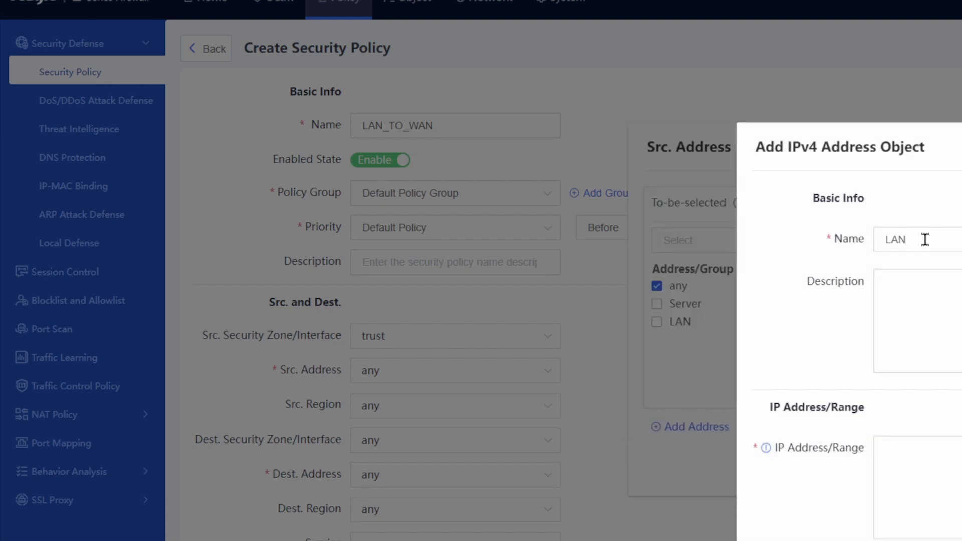
left_click(924, 240)
type("LAN")
double_click(916, 239)
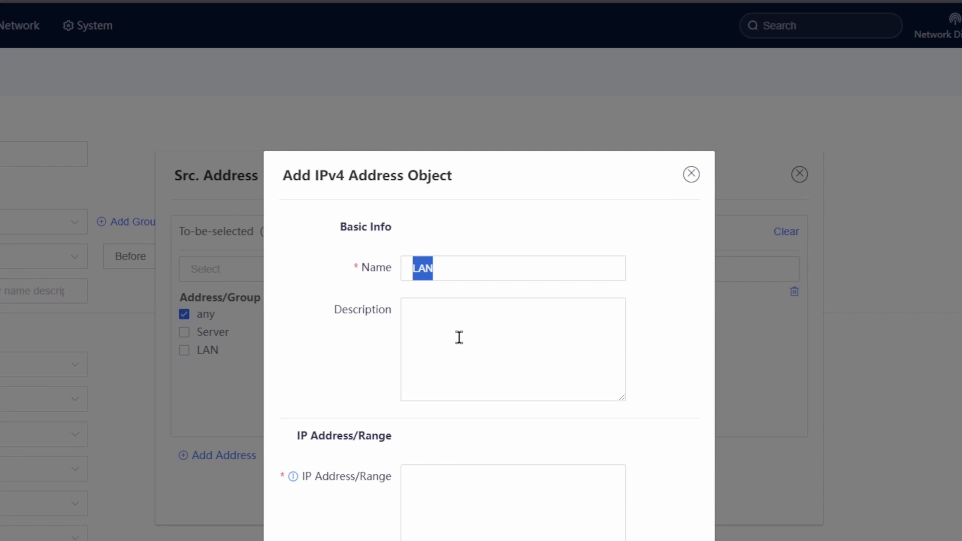
left_click(451, 465)
type("192.168.1")
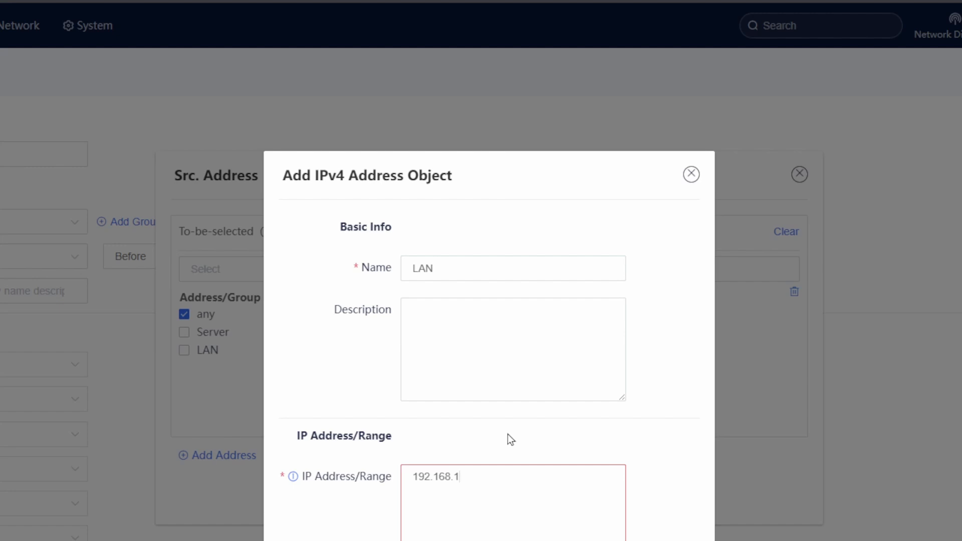
type(".1-192.168.1.24")
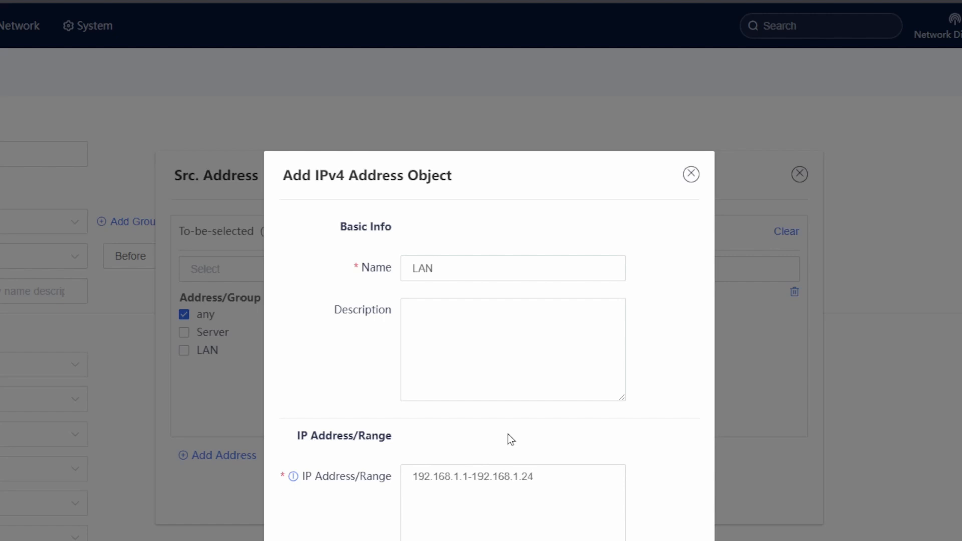
key("BackSpace")
type("54")
key("ctrl+a")
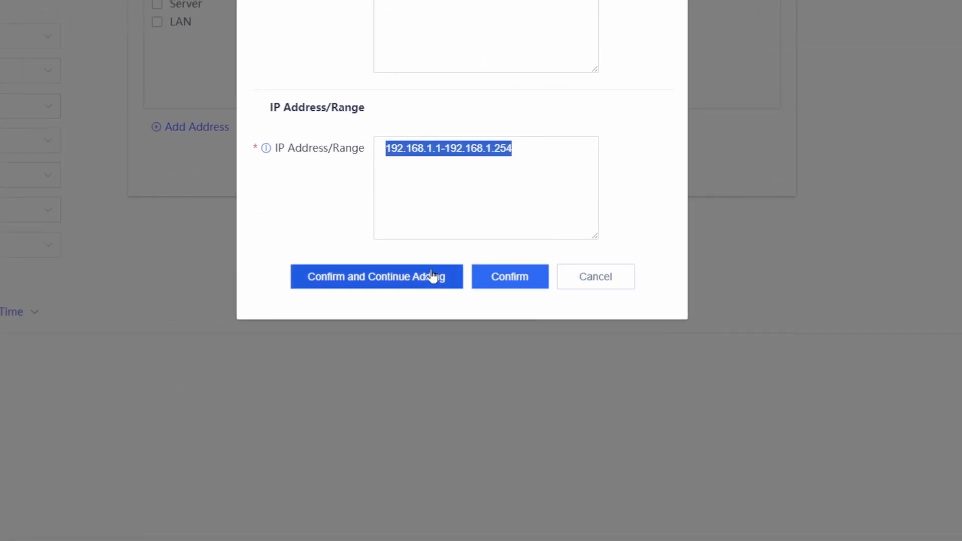
left_click(597, 276)
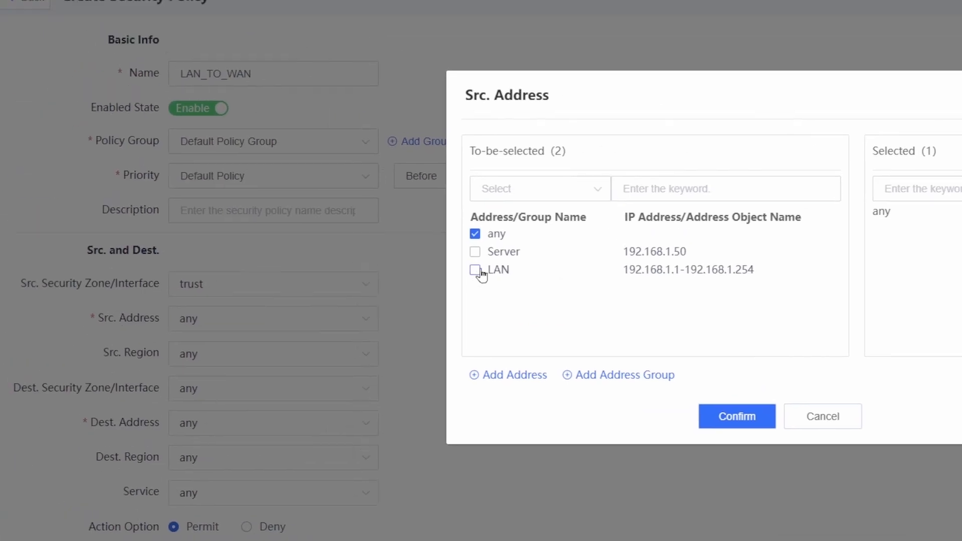
- Set the source address to the existing LAN object and the destination security zone to untrust
left_click(477, 271)
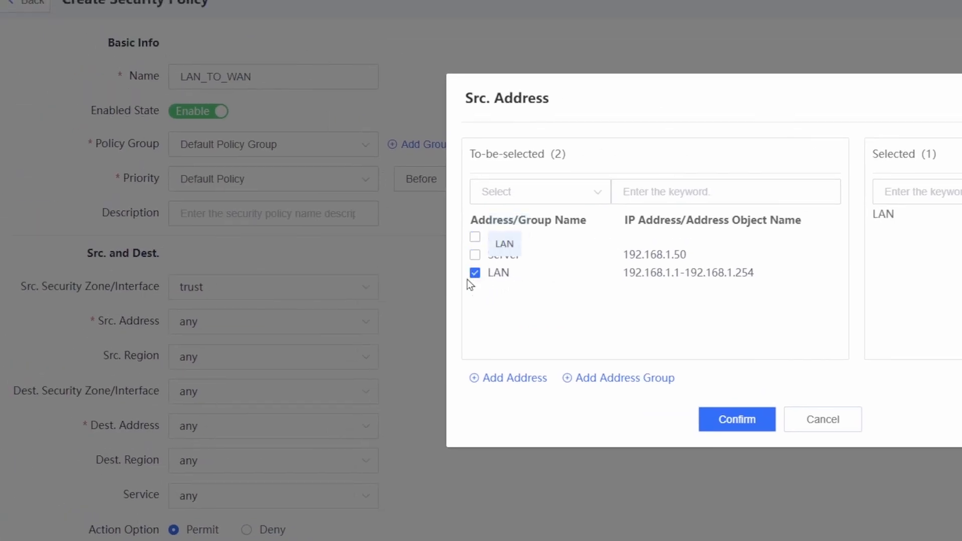
left_click(729, 419)
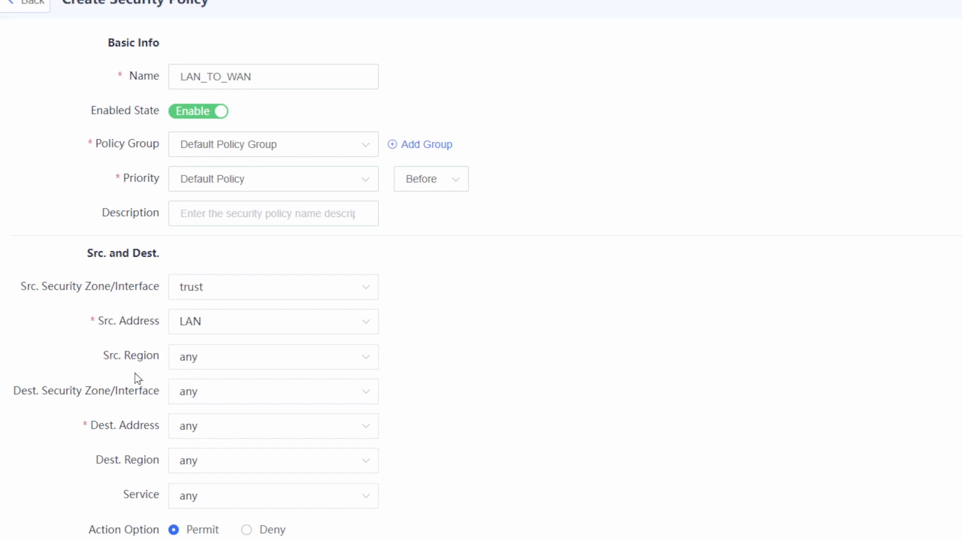
left_click(176, 396)
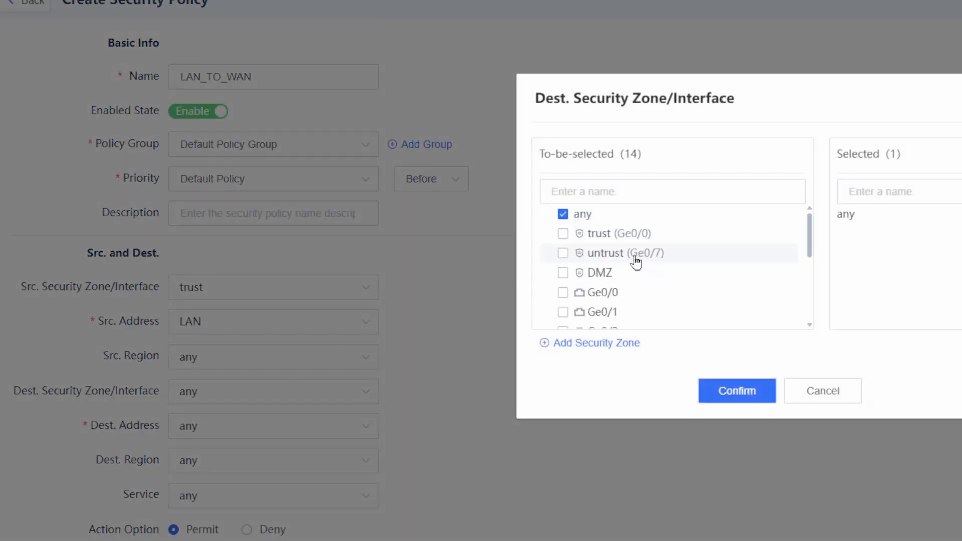
left_click(562, 253)
left_click(726, 392)
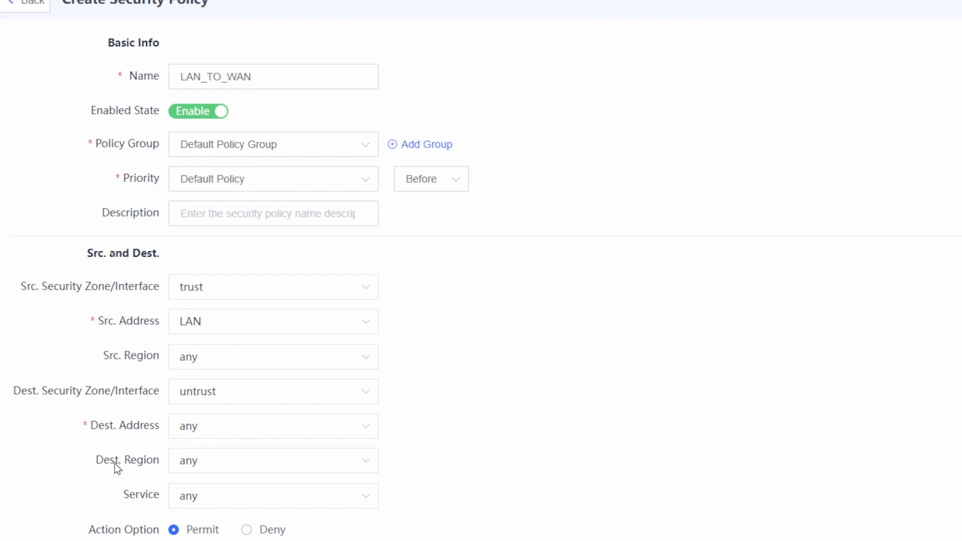
- Examine the services available for the policy and close the list, keeping any selected
left_click(206, 503)
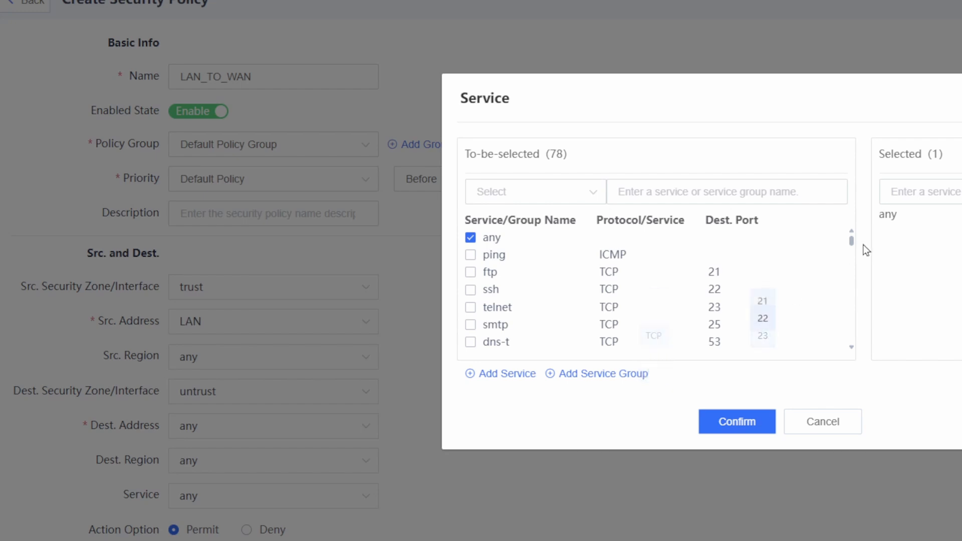
left_click_drag(851, 242, 852, 341)
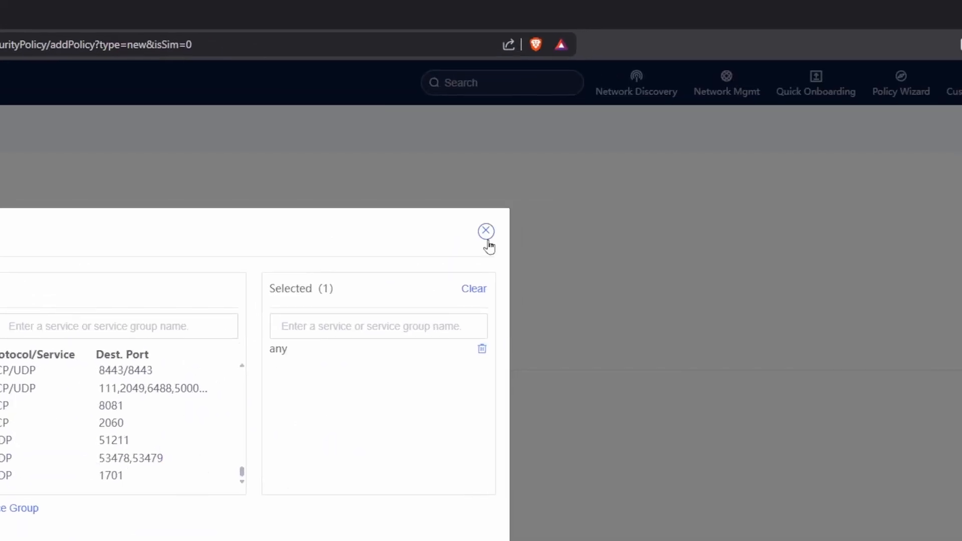
left_click(961, 106)
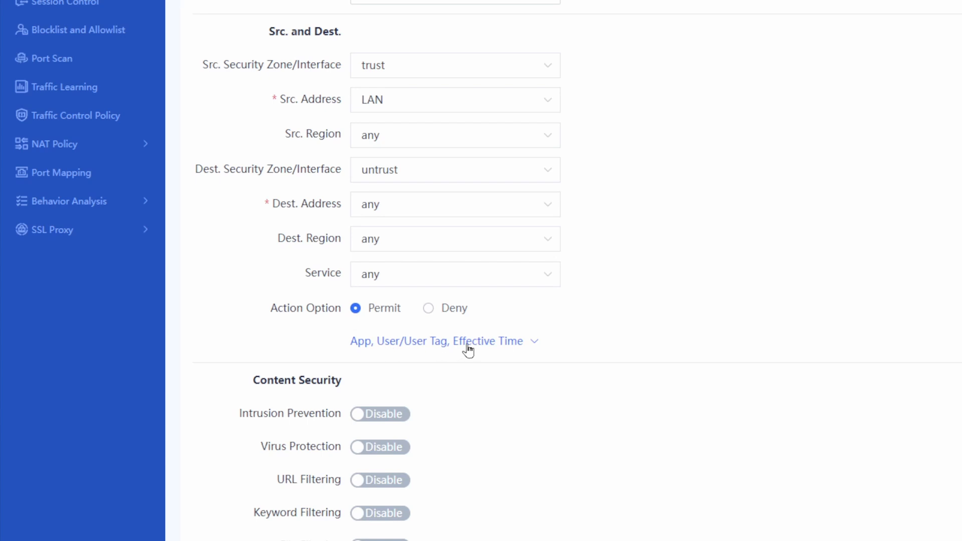
- Enable Intrusion Prevention, Virus Protection, URL Filtering, Keyword Filtering and File Filtering for the policy's content security
scroll(468, 346, "down", 1)
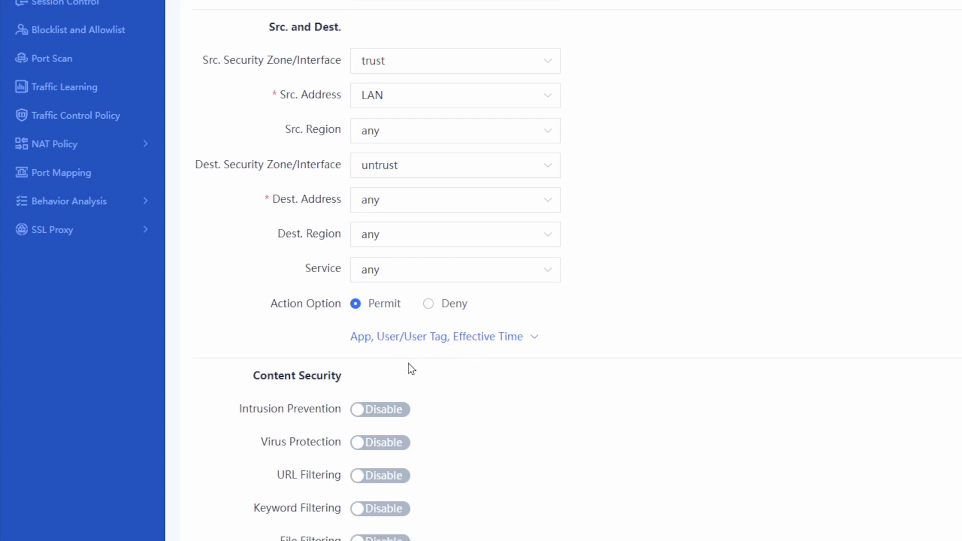
left_click(376, 409)
left_click(376, 444)
left_click(377, 479)
left_click(378, 516)
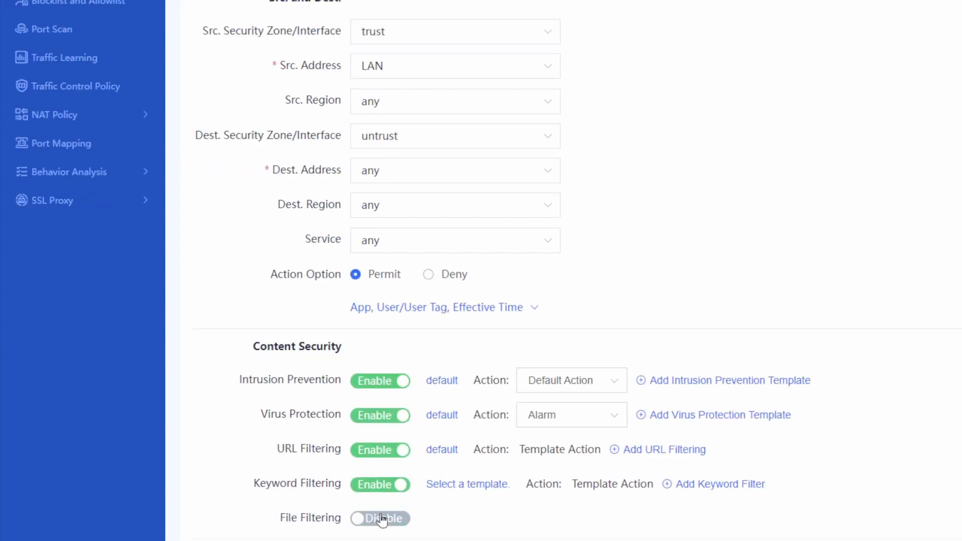
left_click(381, 519)
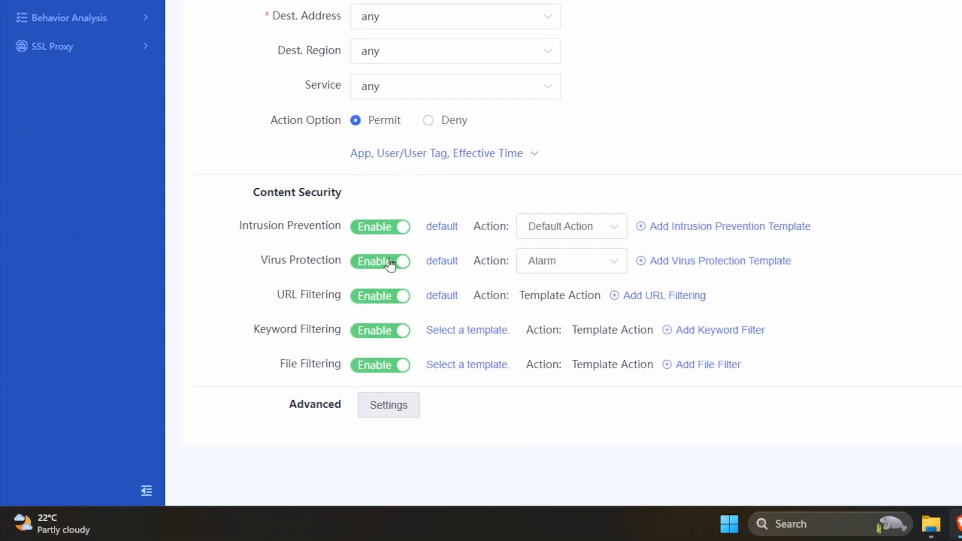
- Disable all five content security options again, from Intrusion Prevention through File Filtering
left_click(380, 227)
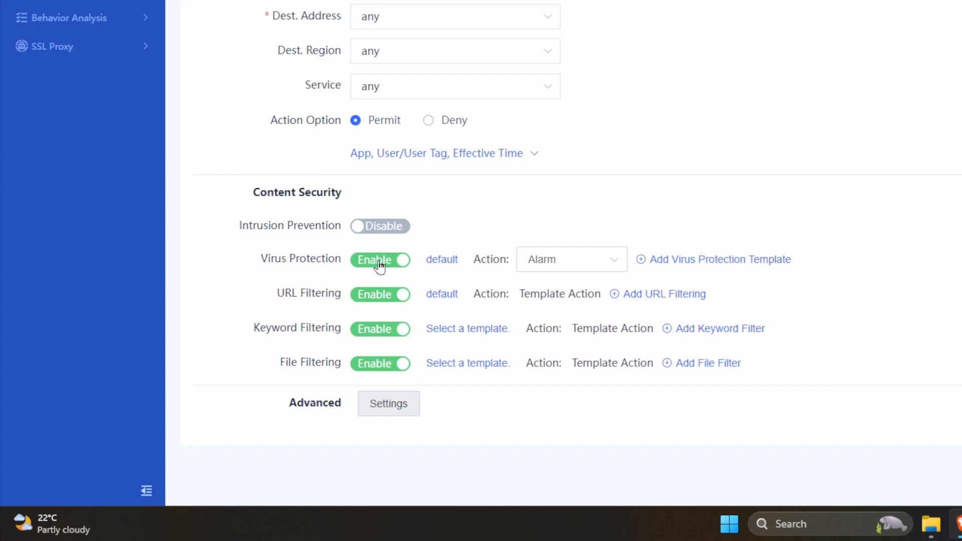
left_click(379, 261)
left_click(379, 293)
left_click(379, 325)
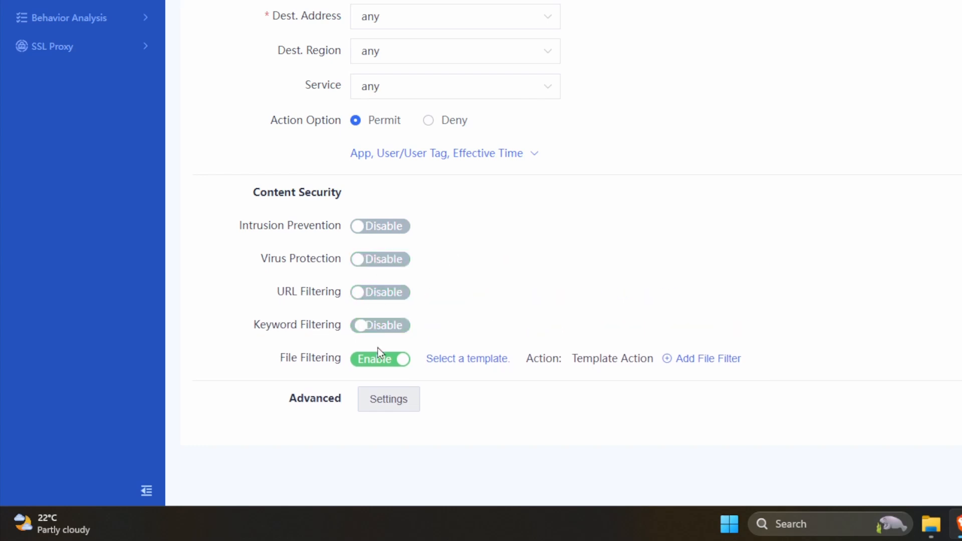
left_click(379, 357)
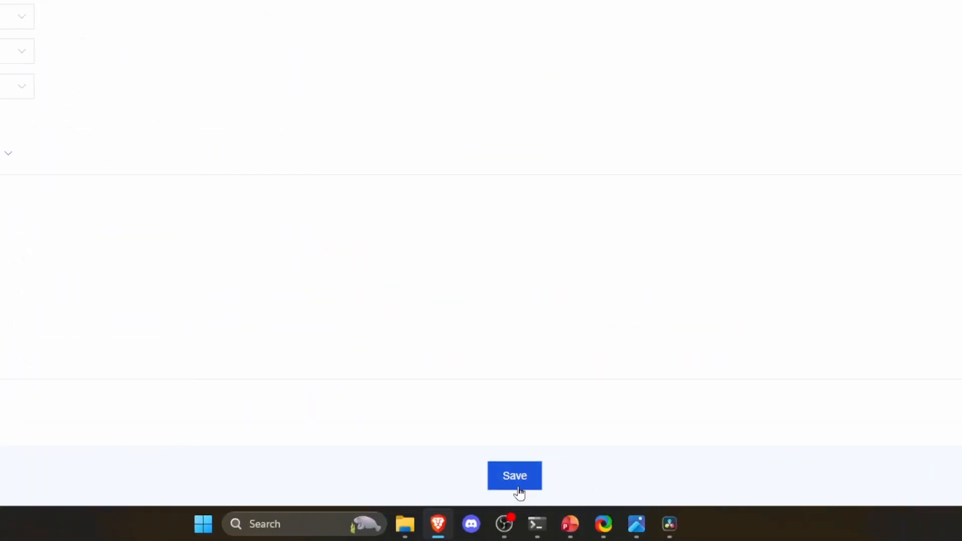
- Save the LAN_TO_WAN policy and review its entry across all columns of the Security Policy list
left_click(480, 481)
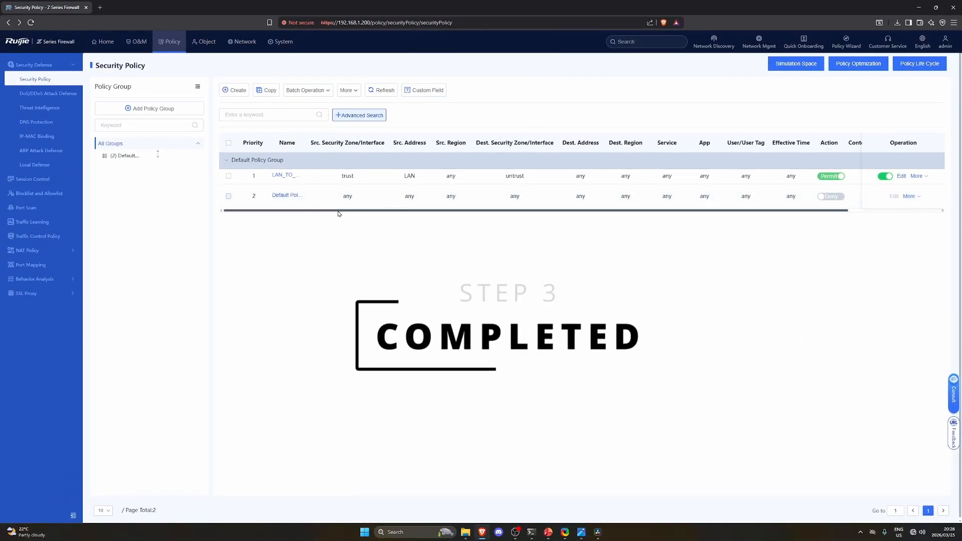
mouse_move(338, 211)
left_mouse_down()
mouse_move(438, 214)
mouse_move(344, 217)
left_mouse_up()
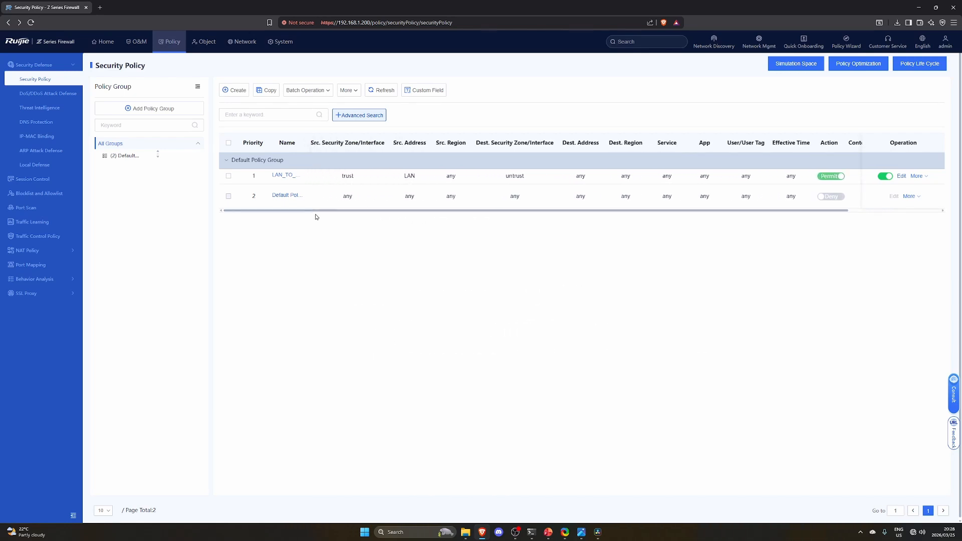
left_click_drag(325, 211, 428, 215)
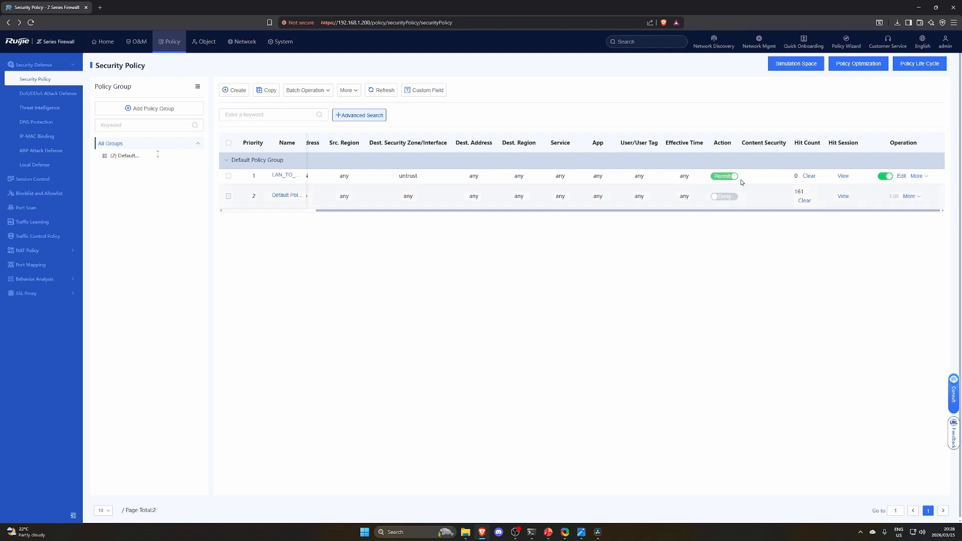
- Open Command Prompt and ping 1.1.1.1 to test internet connectivity through the firewall
left_click(784, 184)
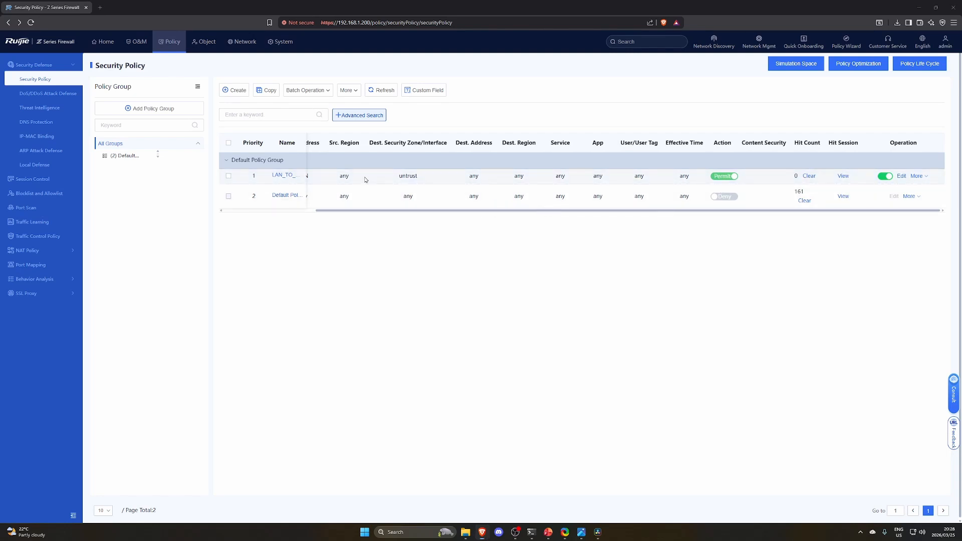
key("super")
type("cmd")
key("Return")
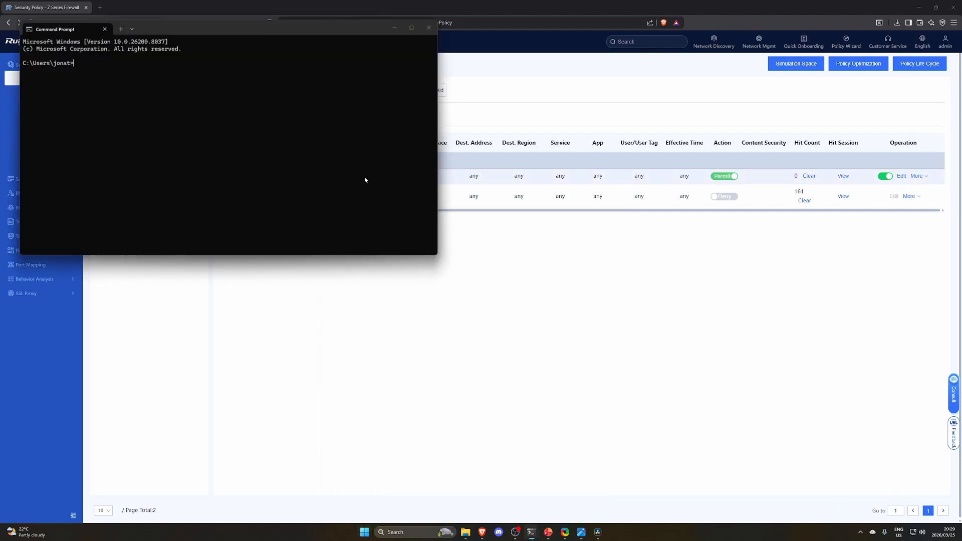
type("ping 1")
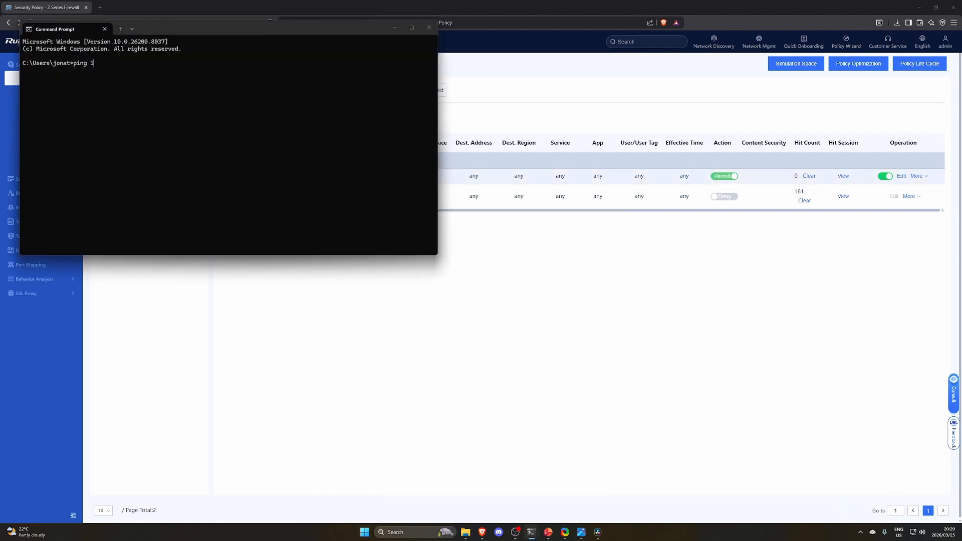
type(".1.1.1")
key("Return")
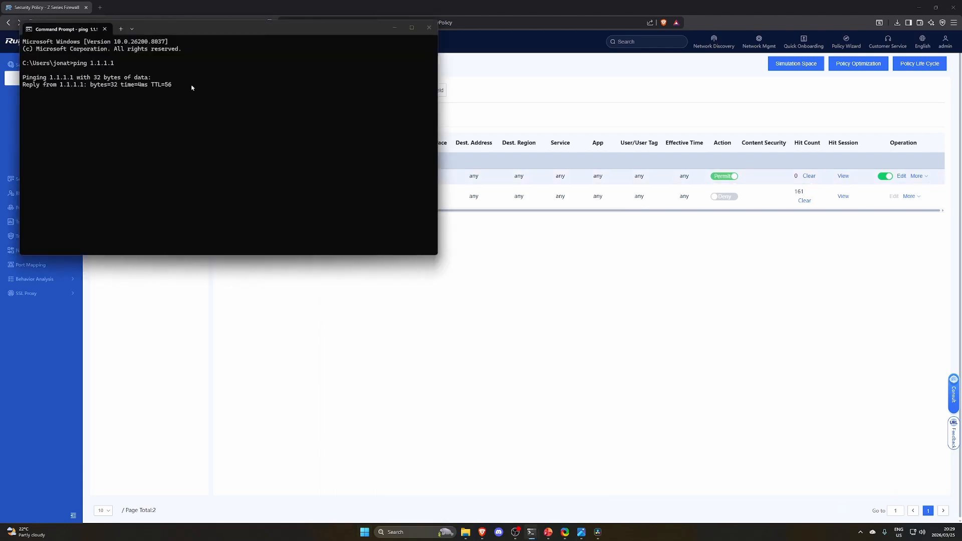
left_click_drag(401, 28, 614, 160)
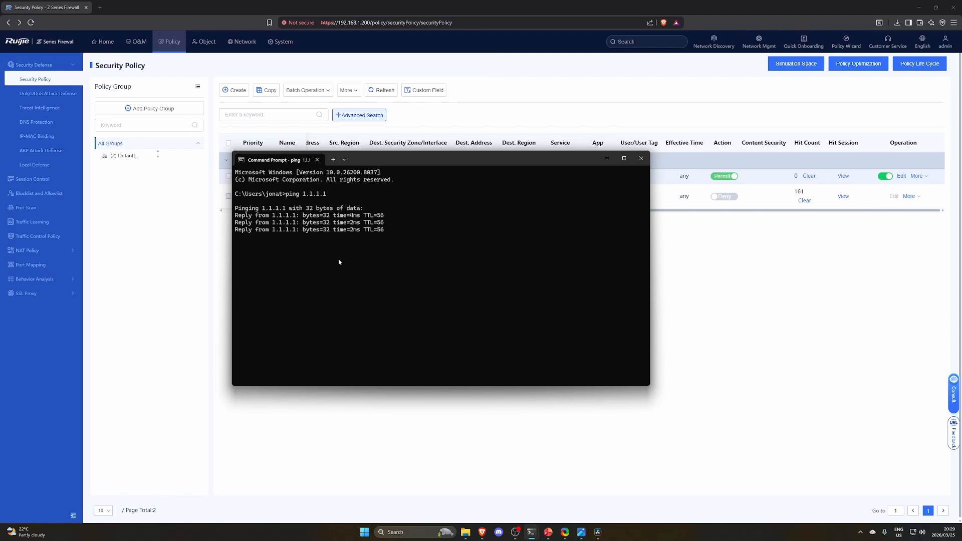
type("ping ")
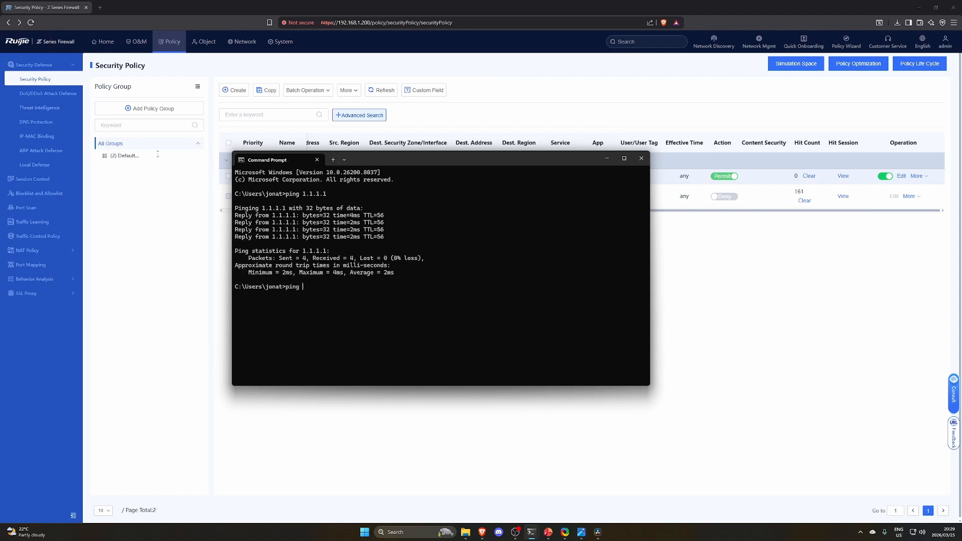
type("www.google.com")
key("Return")
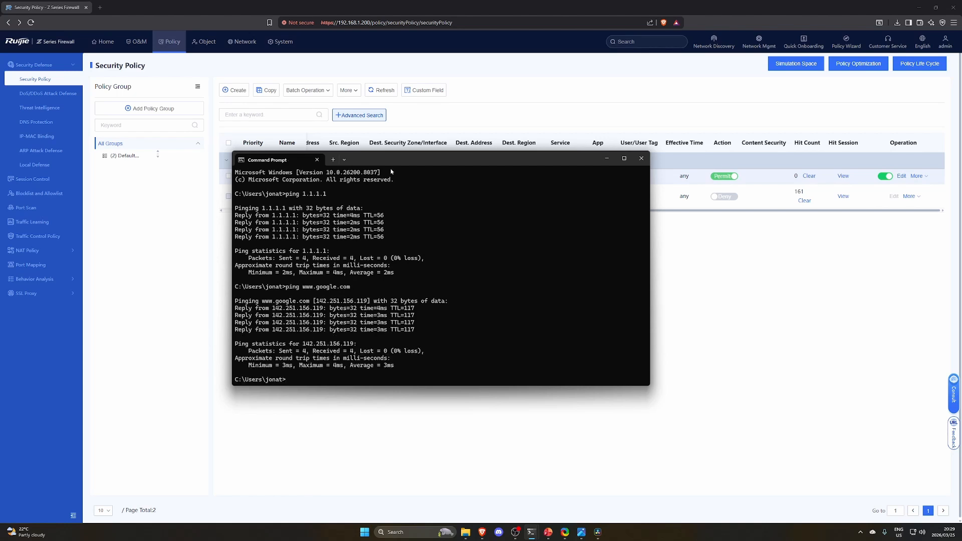
- Switch back to the firewall's Security Policy page in the browser and review the LAN_TO_WAN entry across its columns
left_click_drag(388, 159, 374, 242)
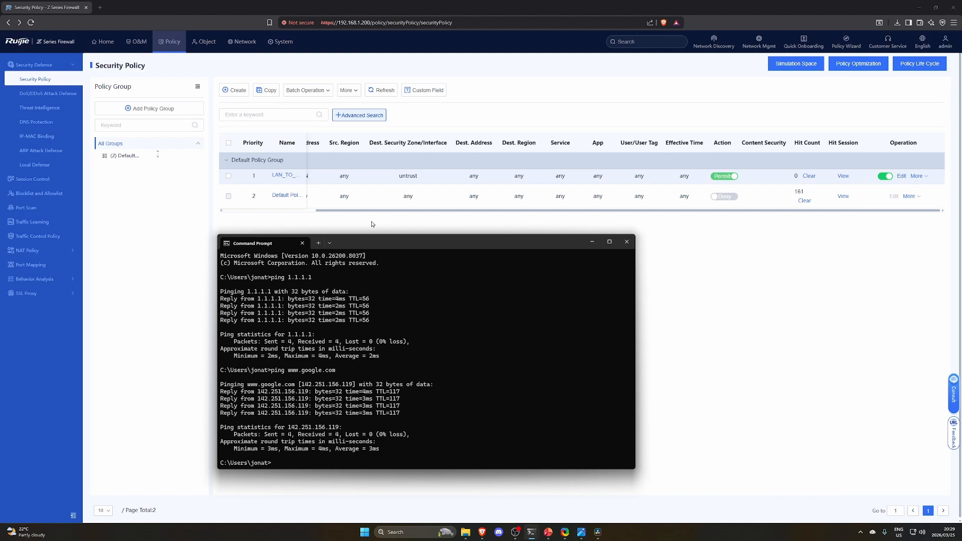
left_click(372, 224)
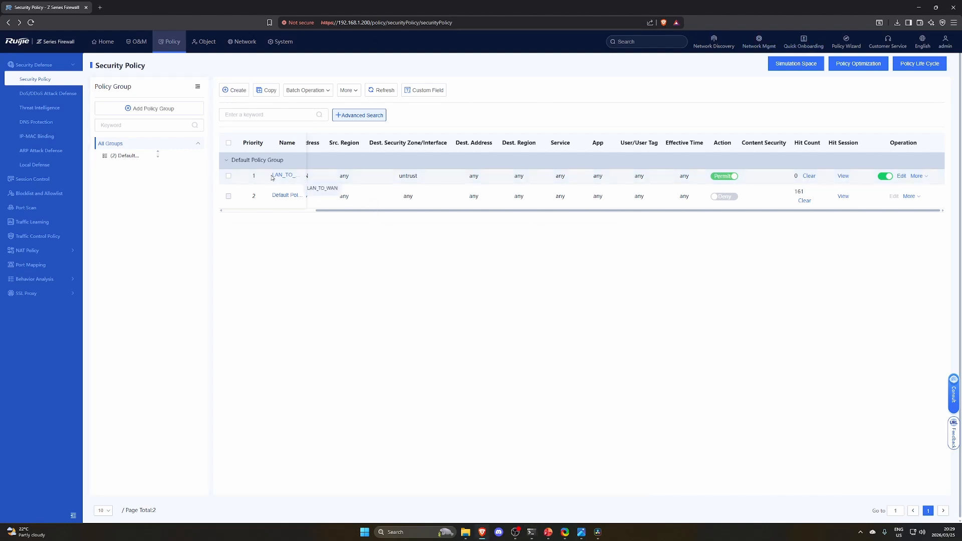
left_click_drag(335, 210, 235, 212)
left_click_drag(324, 212, 444, 221)
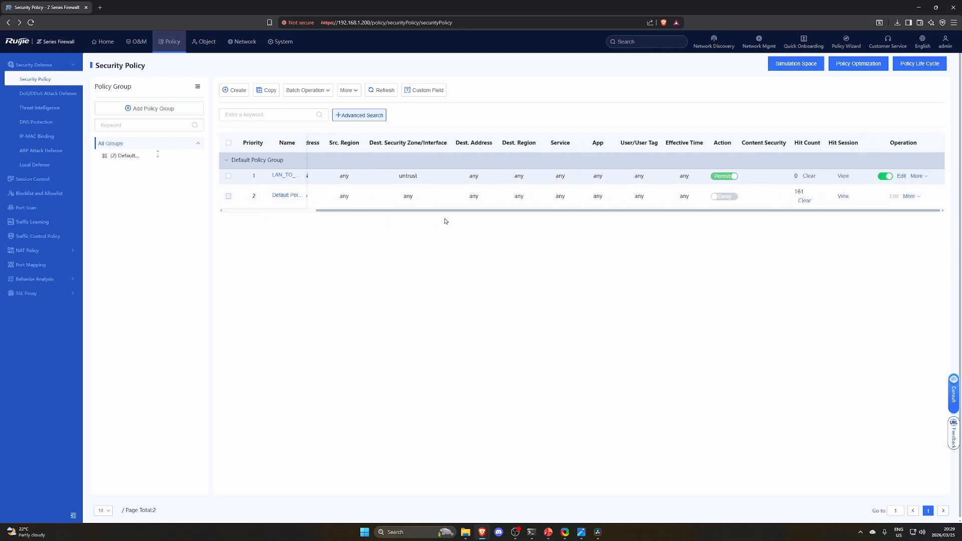